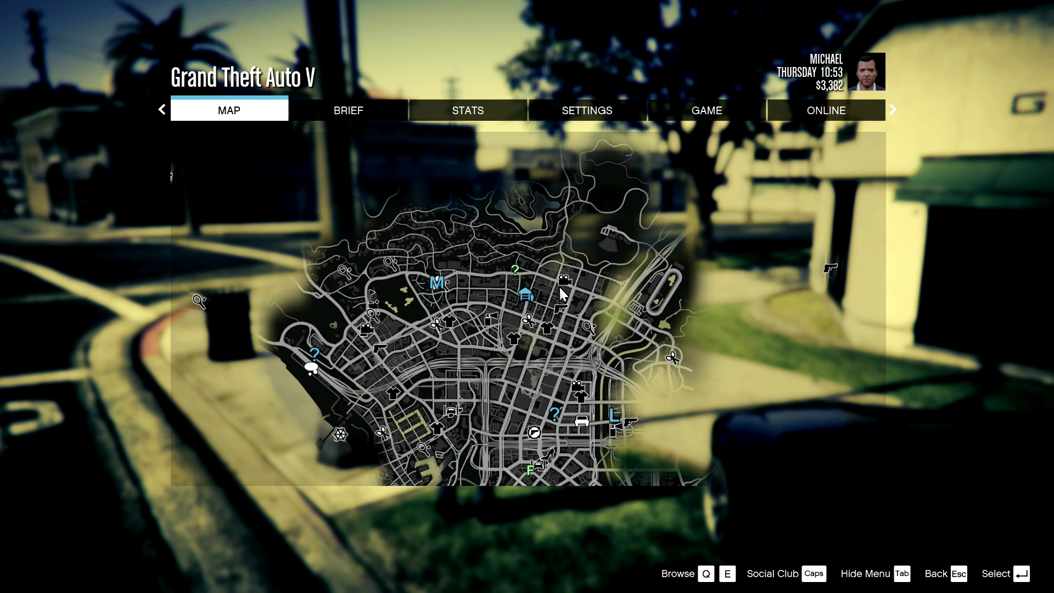
- Choose Play GTA Online with an Invite Only Session to reach the quit confirmation
{"action": "left_click", "coordinate": [778, 101]}
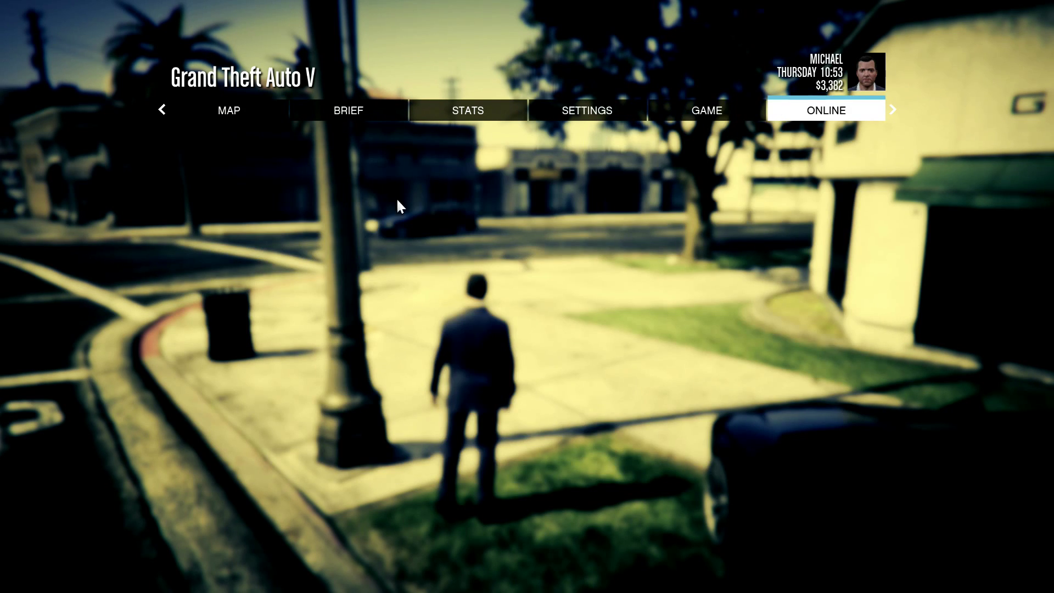
{"action": "left_click", "coordinate": [253, 255]}
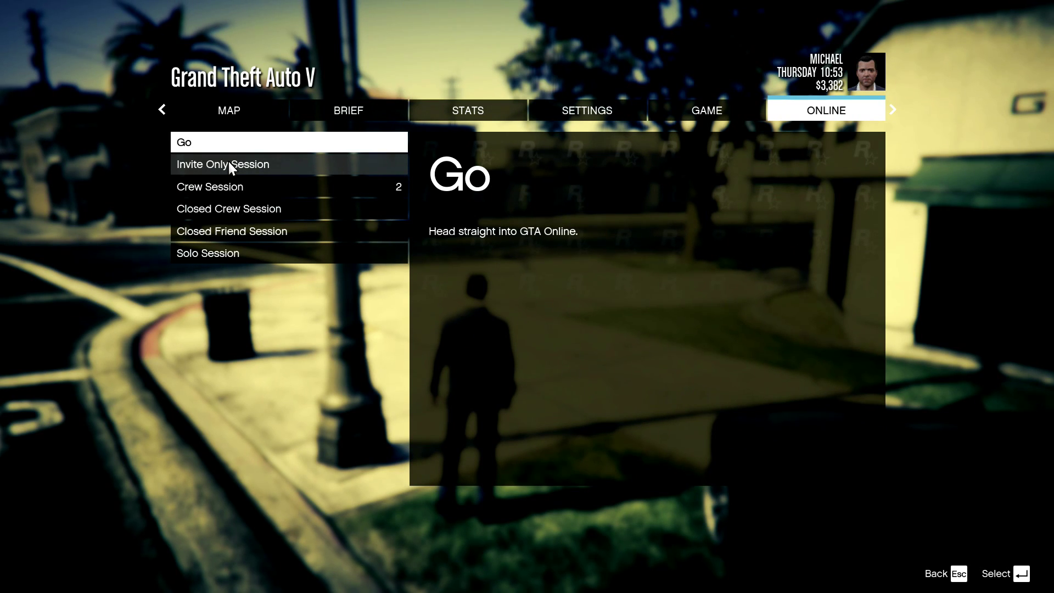
{"action": "left_click", "coordinate": [229, 162]}
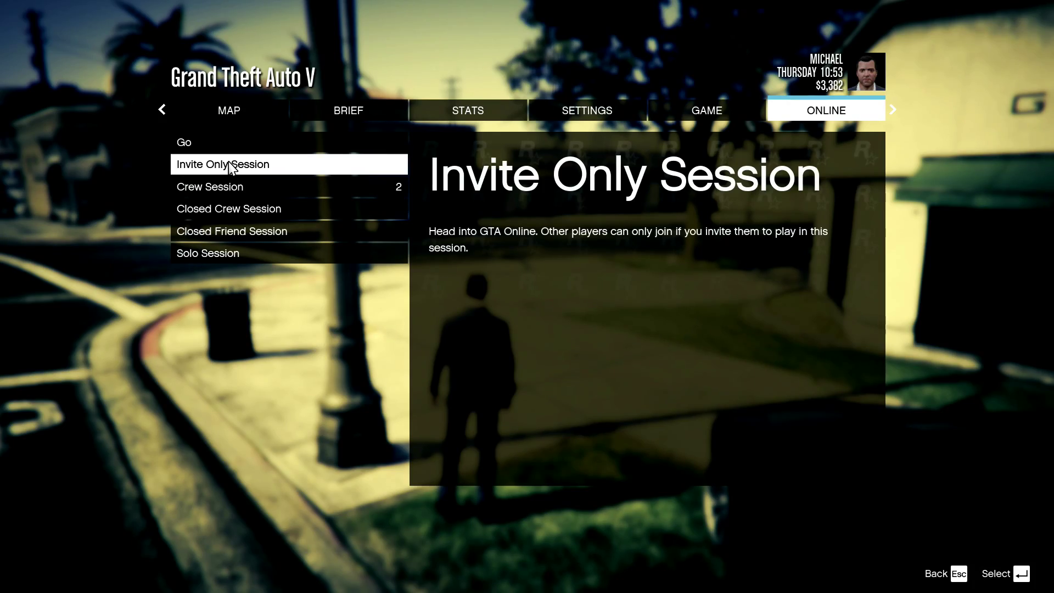
{"action": "left_click", "coordinate": [231, 166]}
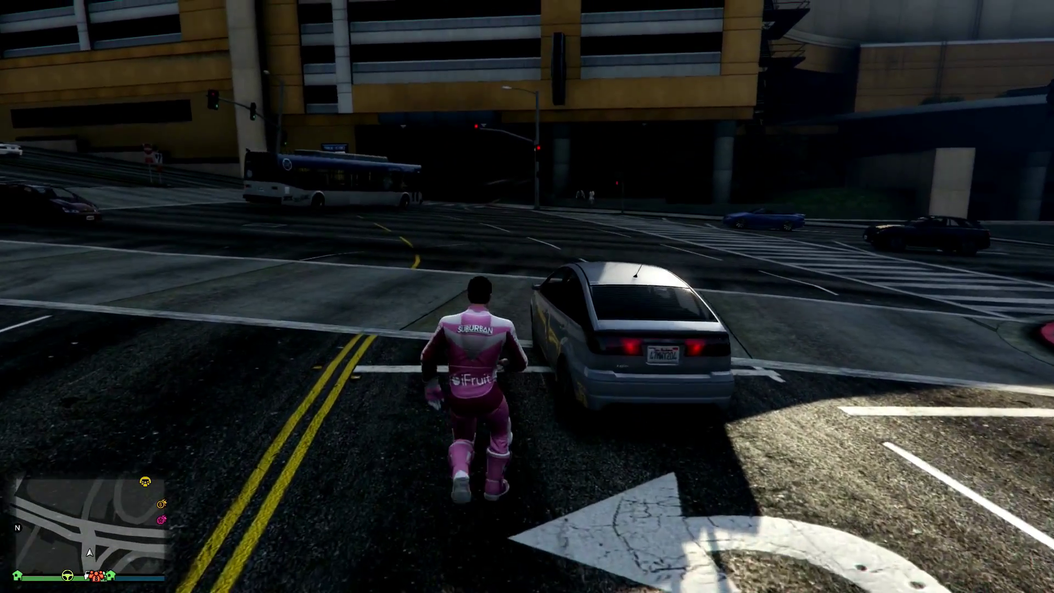
- Carjack the grey Karin Dilettante and park it facing the Los Santos Customs garage
{"action": "key", "text": "f"}
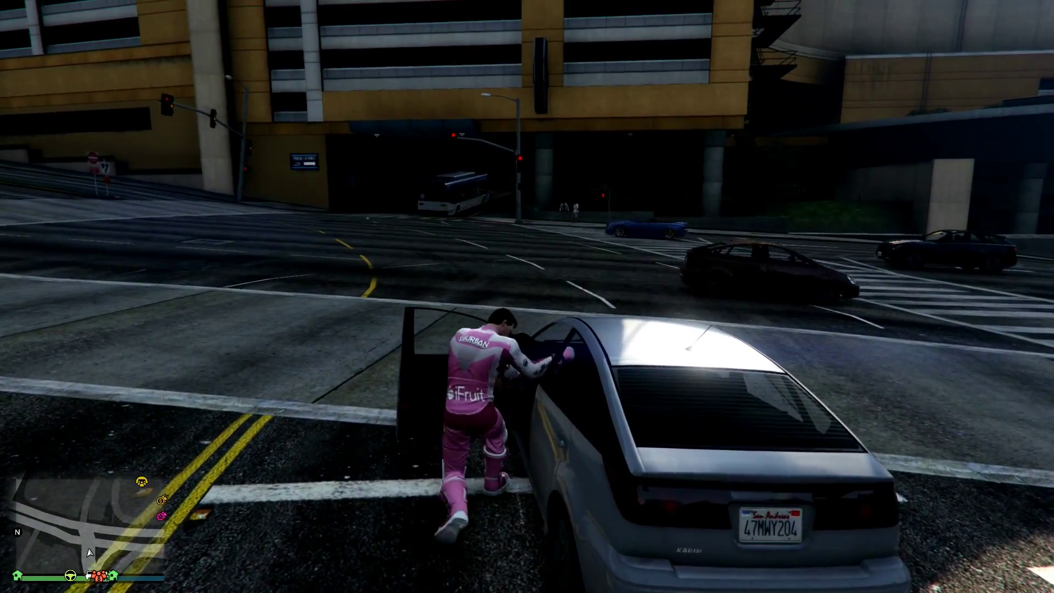
{"action": "key", "text": "Escape"}
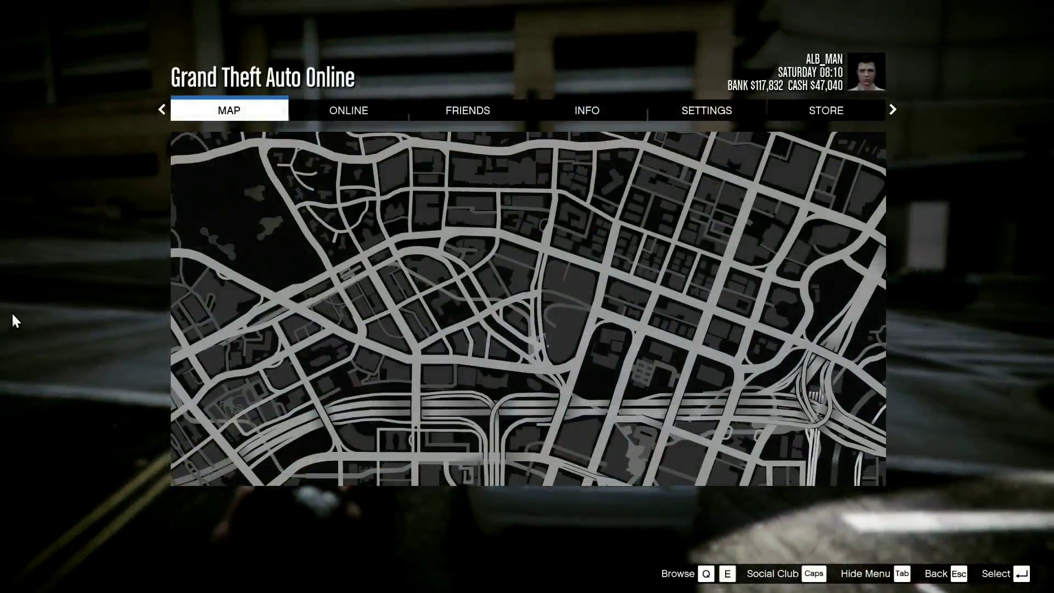
{"action": "key", "text": "Escape"}
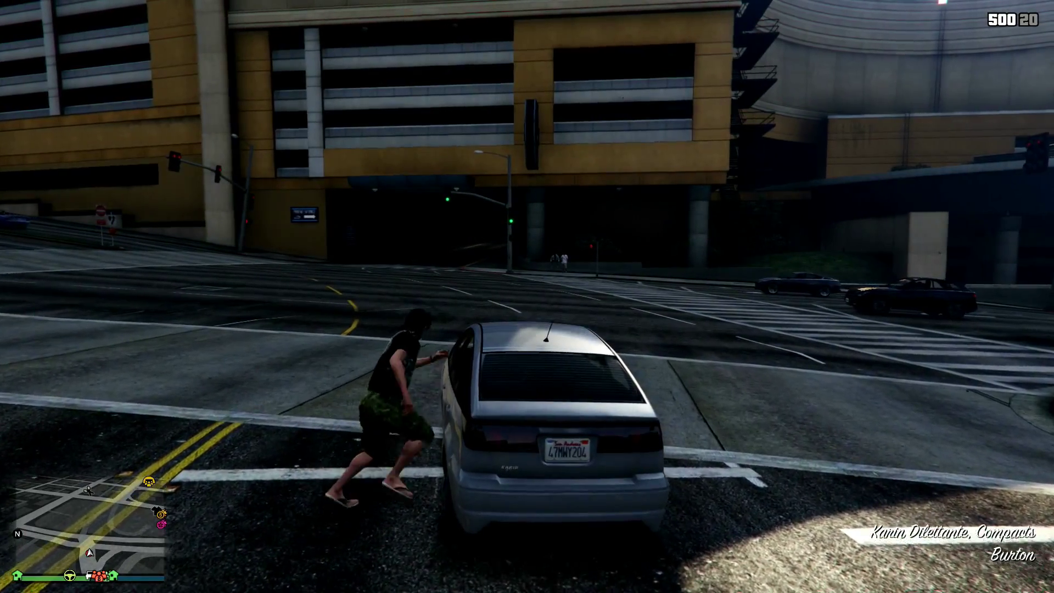
{"action": "key", "text": "f"}
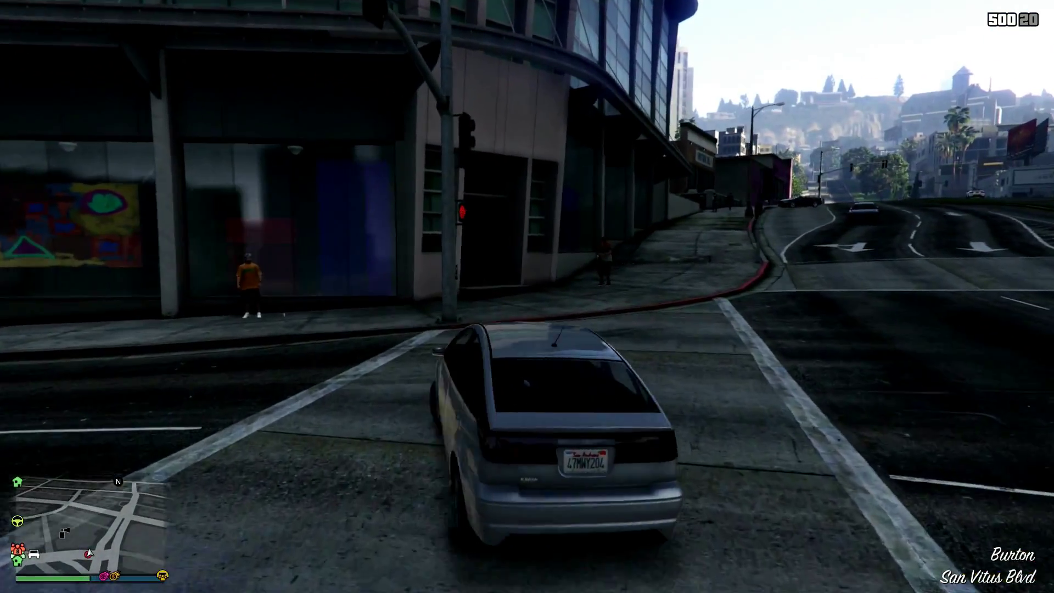
{"action": "key", "text": "w"}
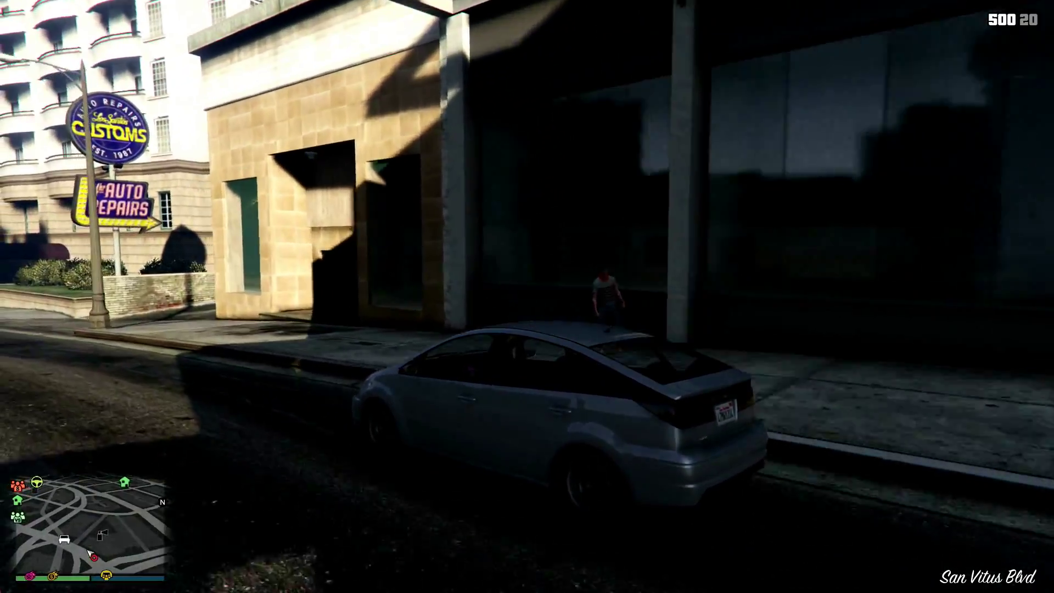
{"action": "key", "text": "q"}
{"action": "key", "text": "q"}
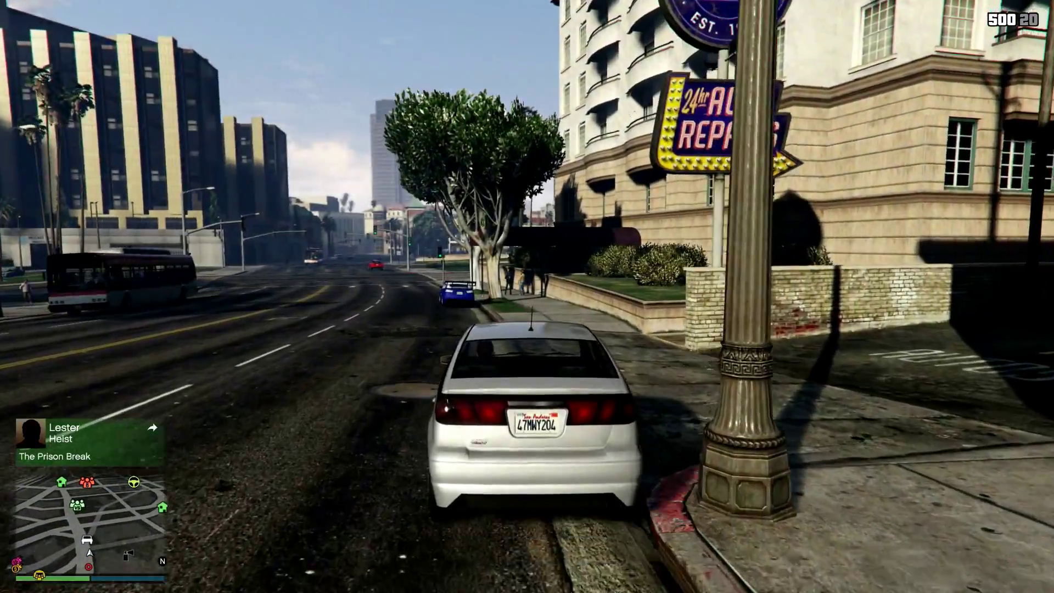
{"action": "key", "text": "d"}
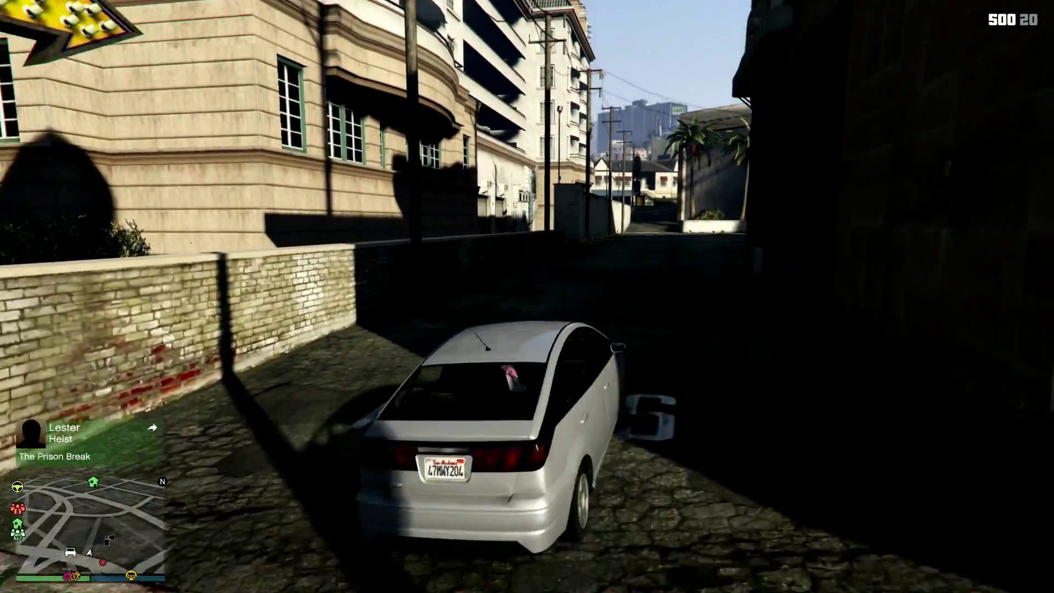
{"action": "key", "text": "d"}
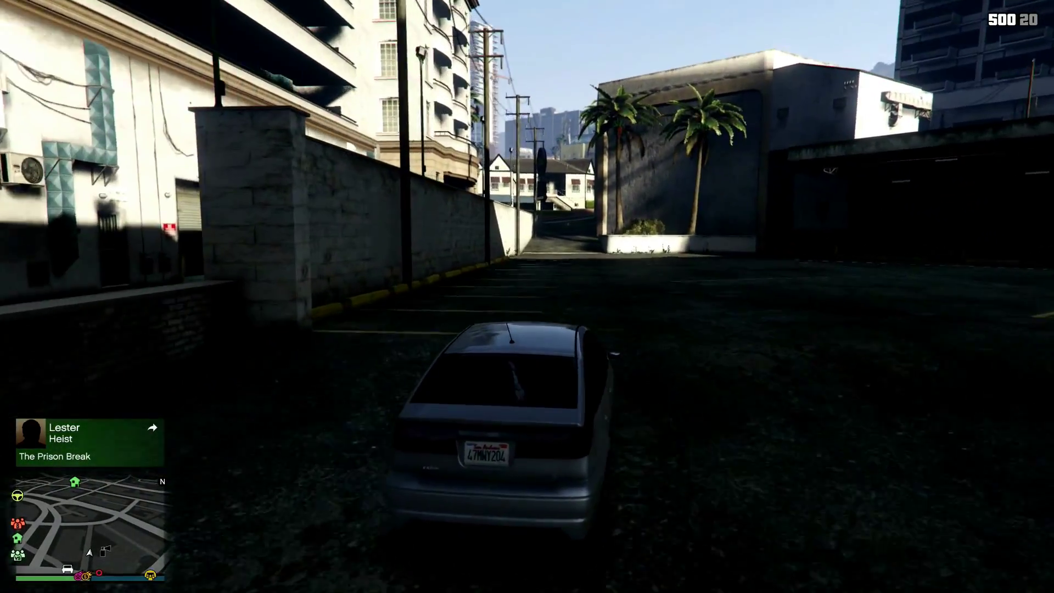
{"action": "key", "text": "d"}
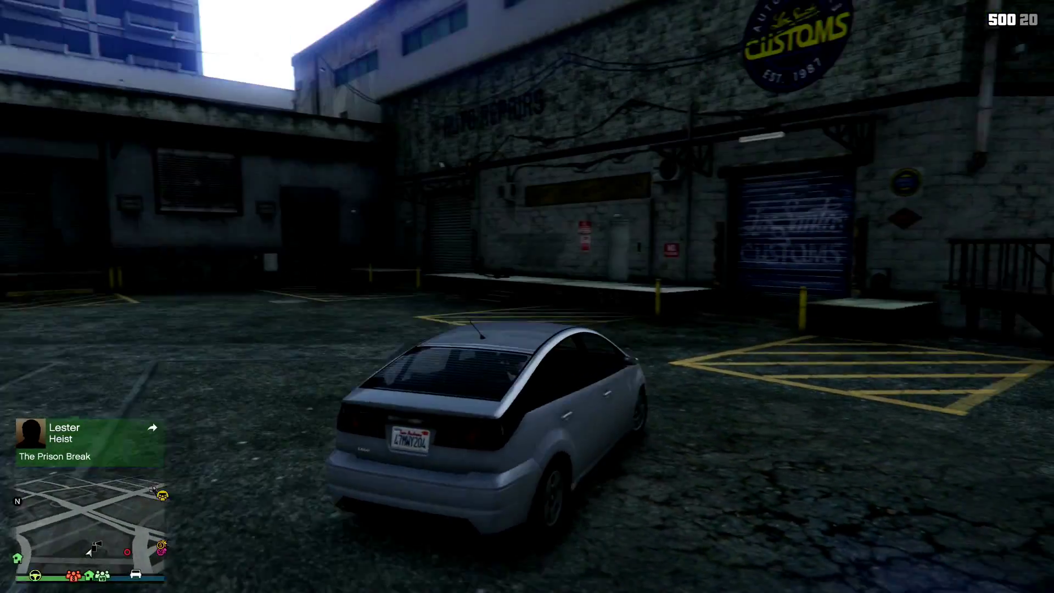
{"action": "key", "text": "Escape"}
{"action": "key", "text": "Escape"}
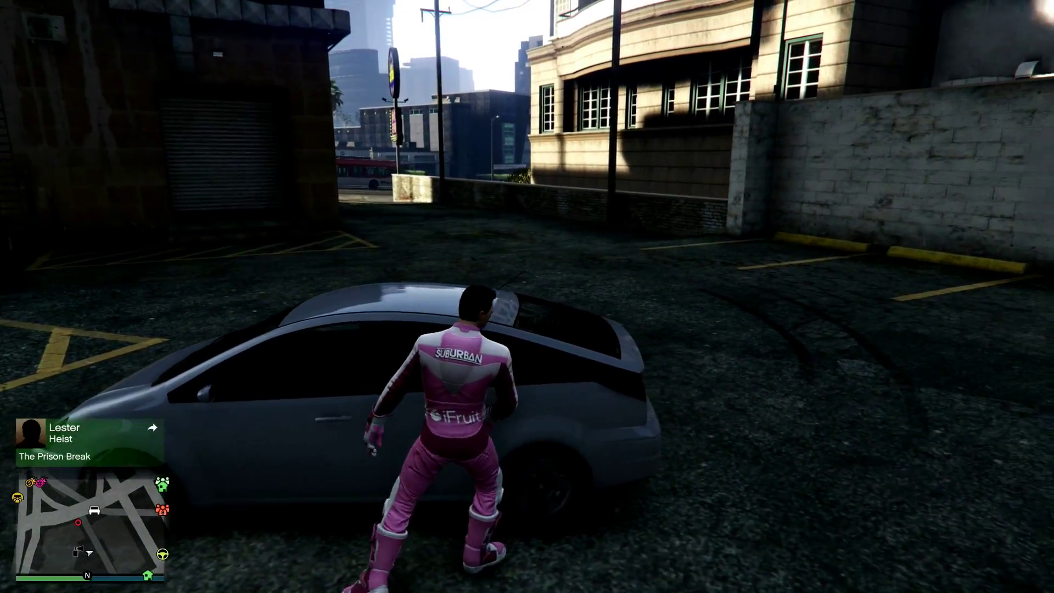
- Walk away from the car, punch a pedestrian in the alley, and return through the lot
{"action": "key", "text": "w"}
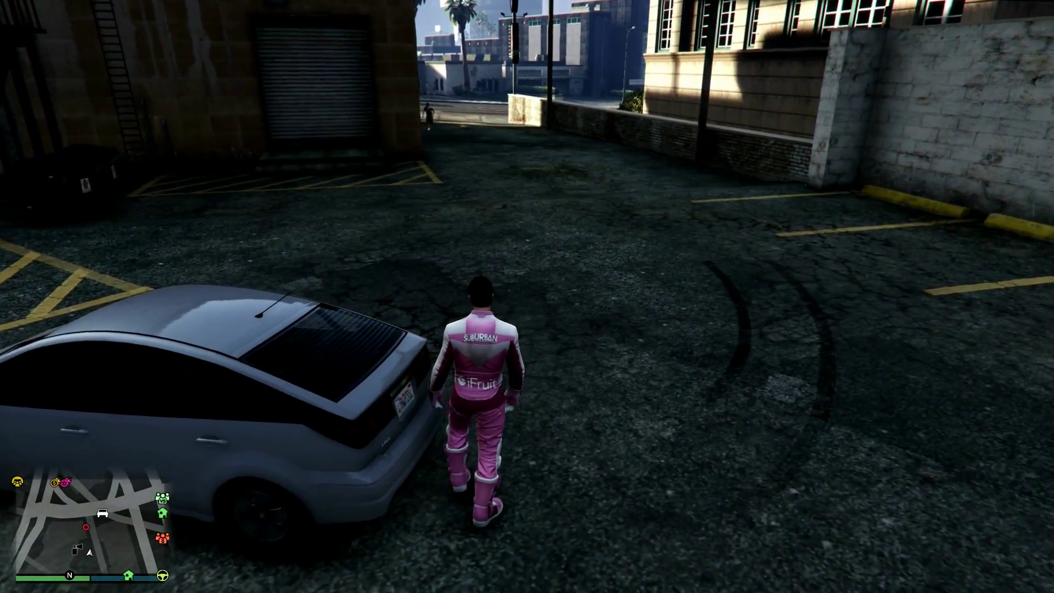
{"action": "key", "text": "w"}
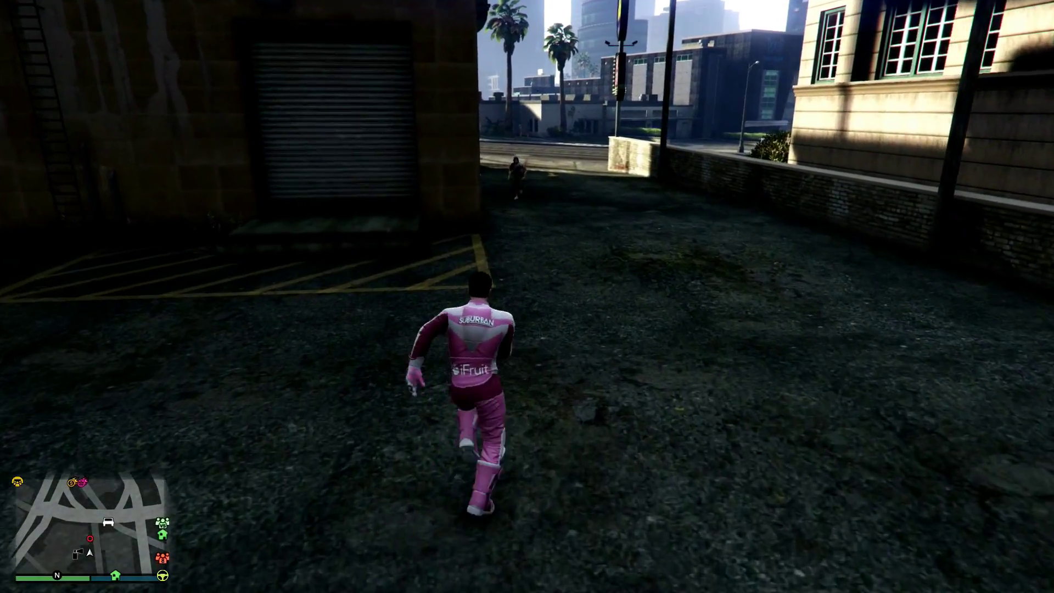
{"action": "key", "text": "w"}
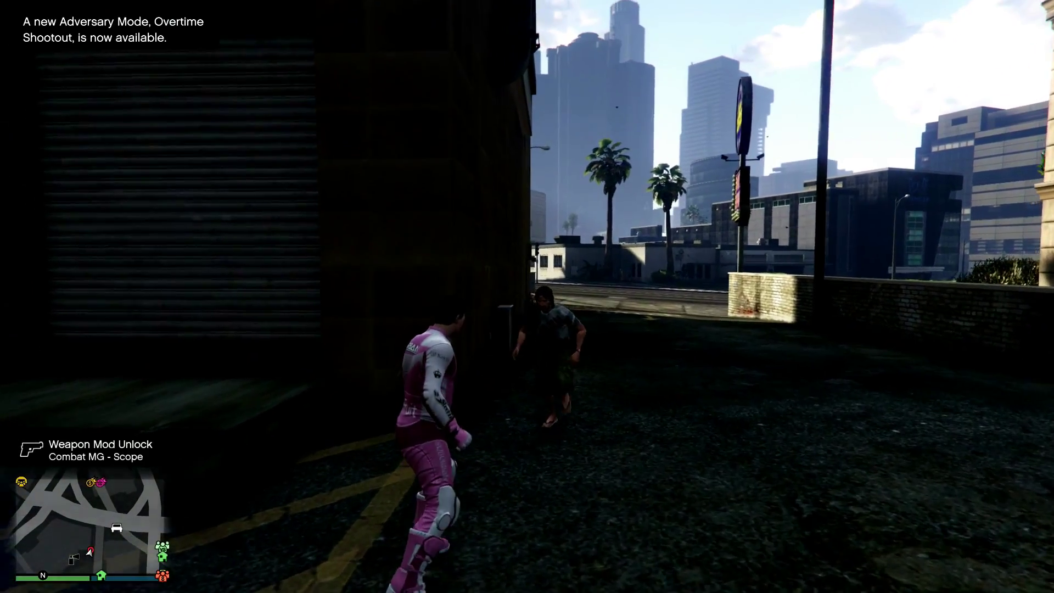
{"action": "key", "text": "w"}
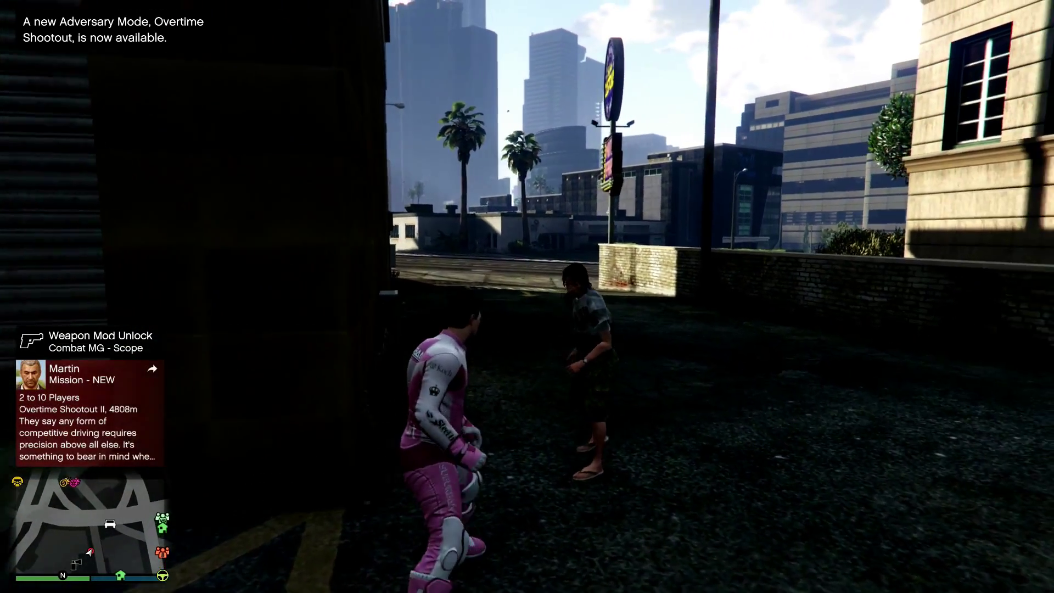
{"action": "key", "text": "r"}
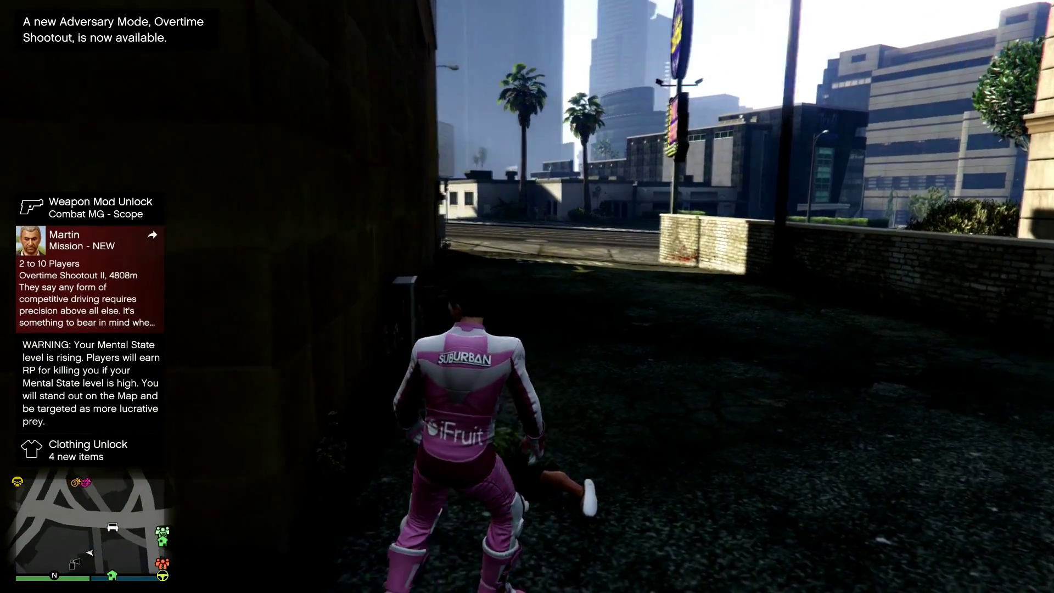
{"action": "key", "text": "s"}
{"action": "key", "text": "w"}
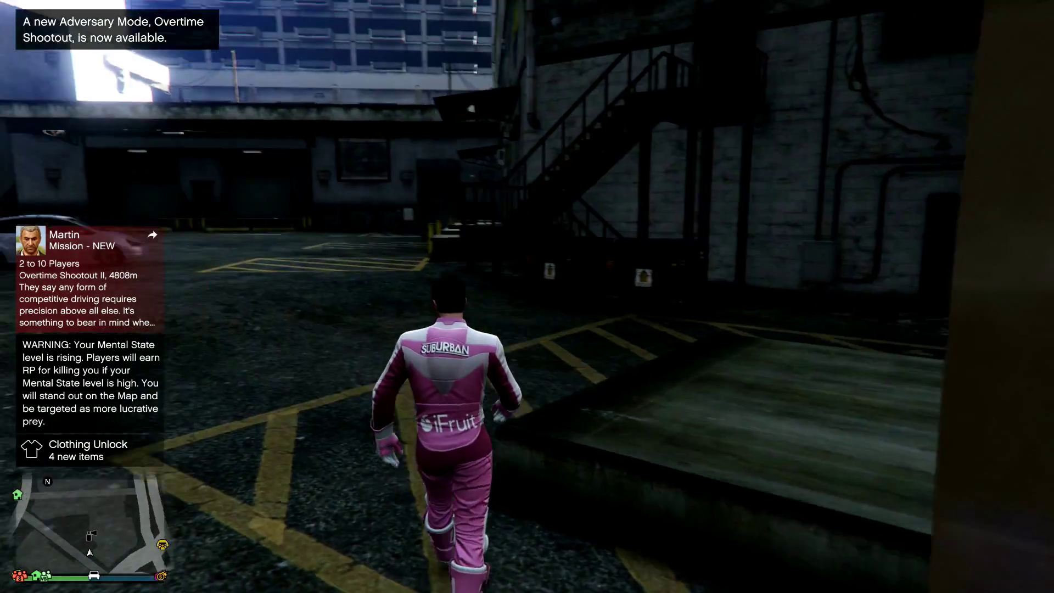
{"action": "key", "text": "w"}
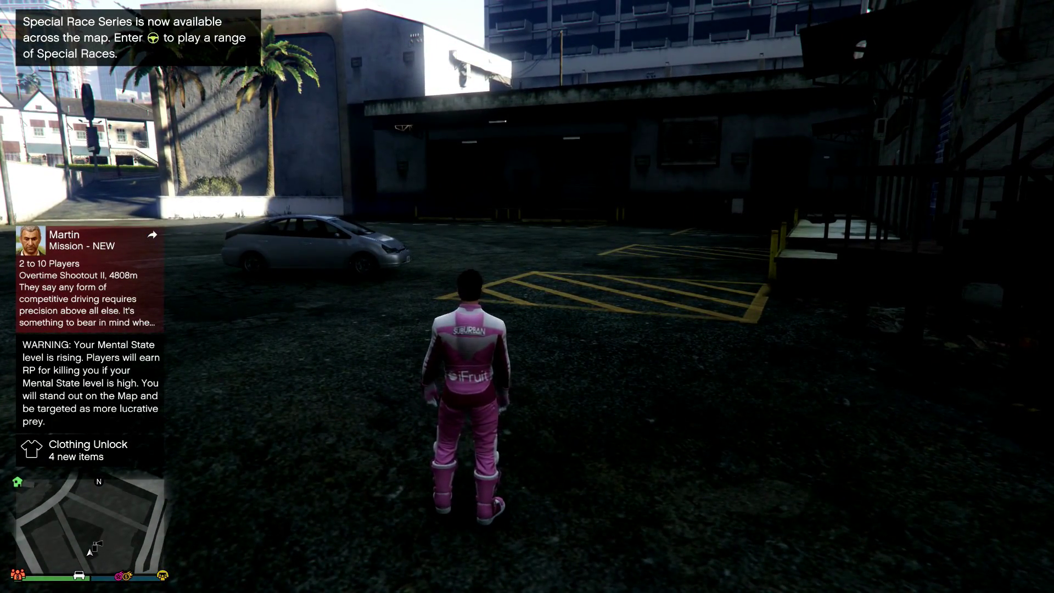
{"action": "key", "text": "w"}
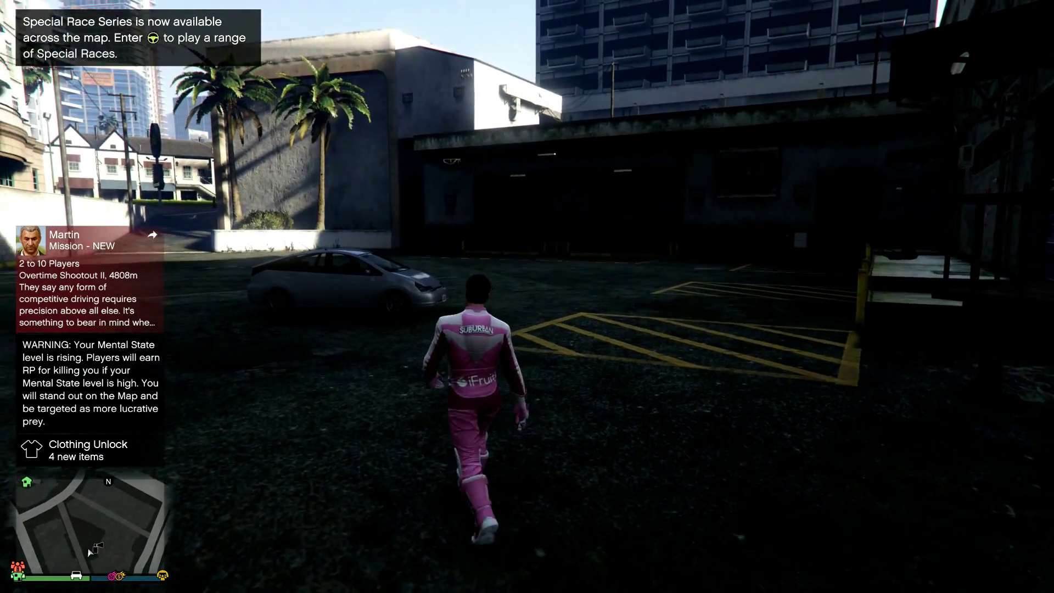
- Change the graphics Screen Type to Windowed and keep the new display settings
{"action": "key", "text": "Escape"}
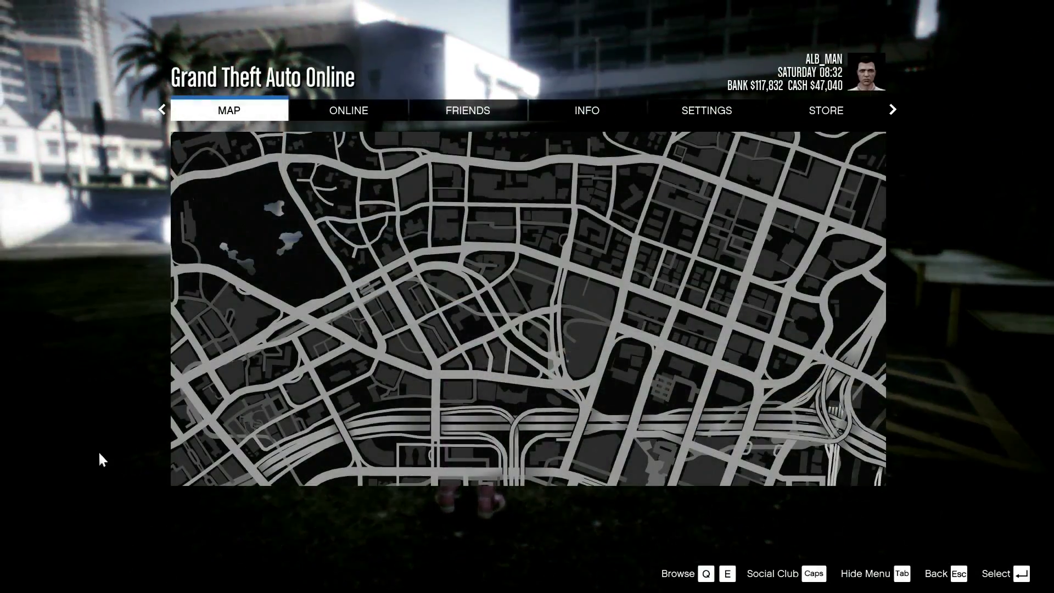
{"action": "left_click", "coordinate": [699, 110]}
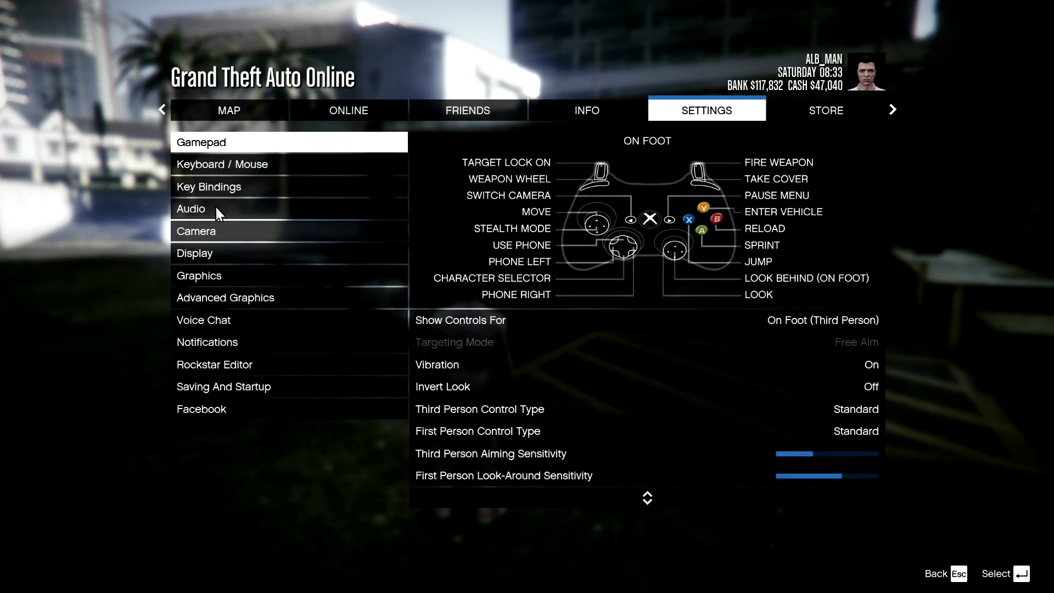
{"action": "left_click", "coordinate": [211, 257]}
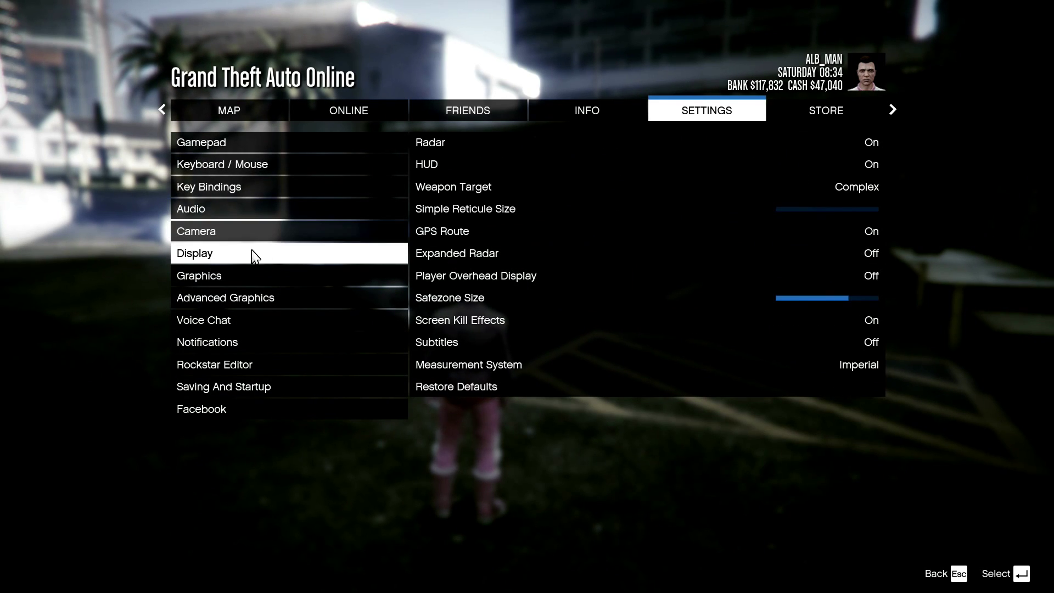
{"action": "left_click", "coordinate": [252, 275]}
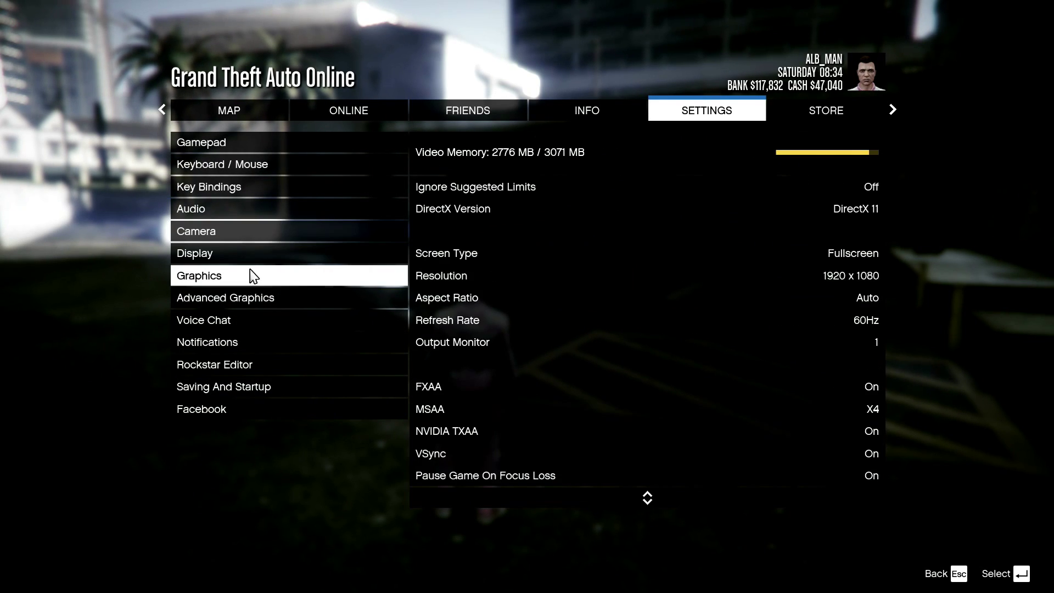
{"action": "left_click", "coordinate": [815, 255]}
{"action": "left_click", "coordinate": [758, 255]}
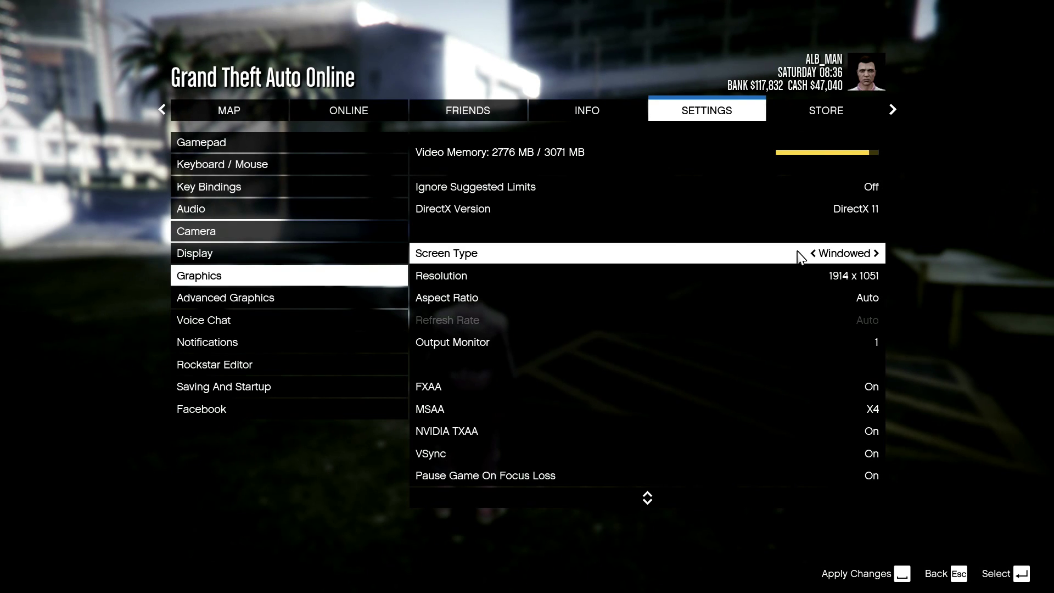
{"action": "key", "text": "space"}
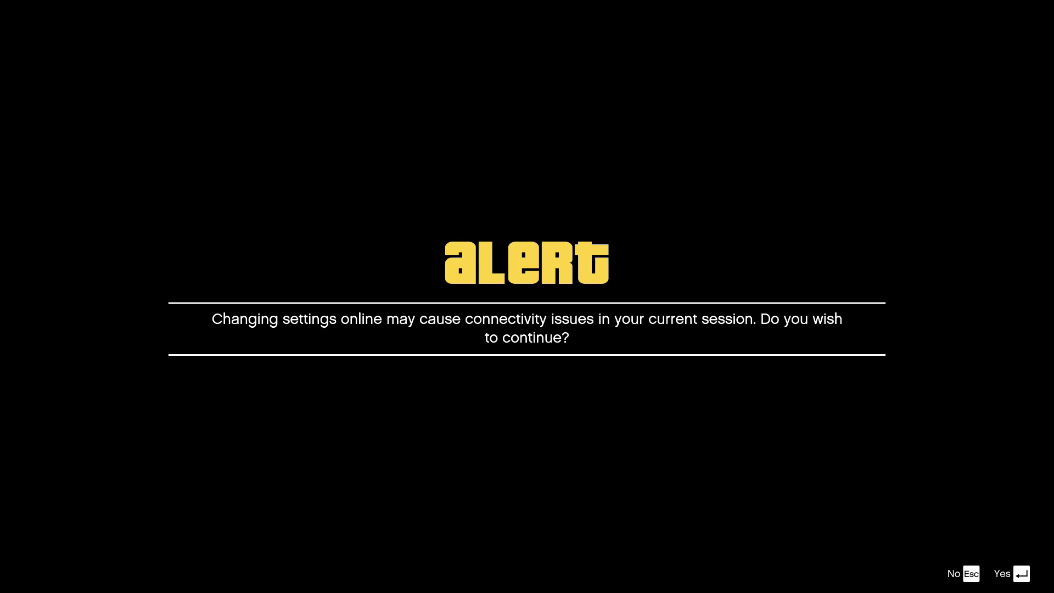
{"action": "key", "text": "Return"}
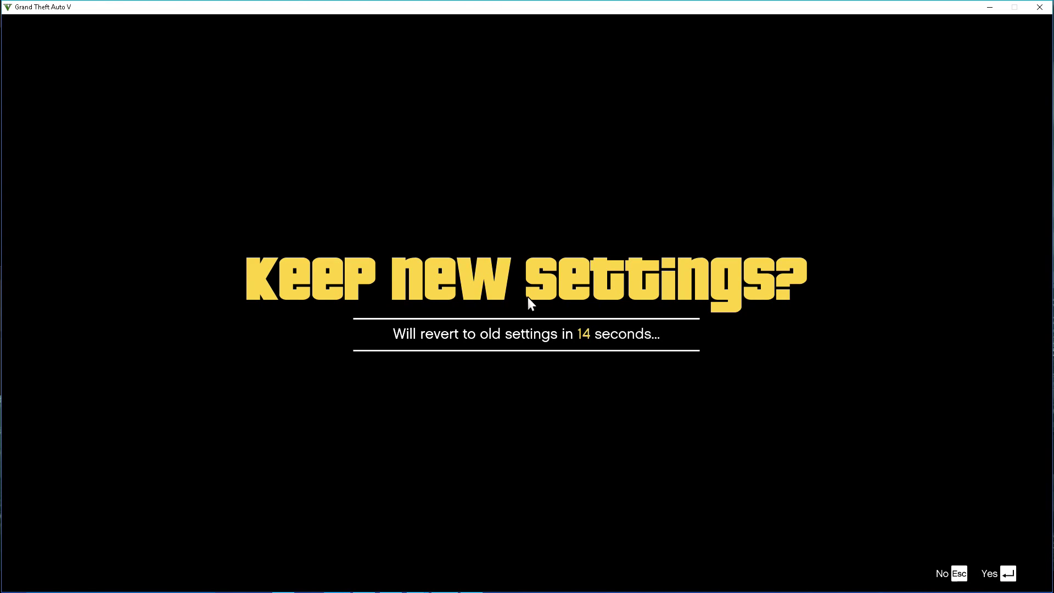
{"action": "key", "text": "Return"}
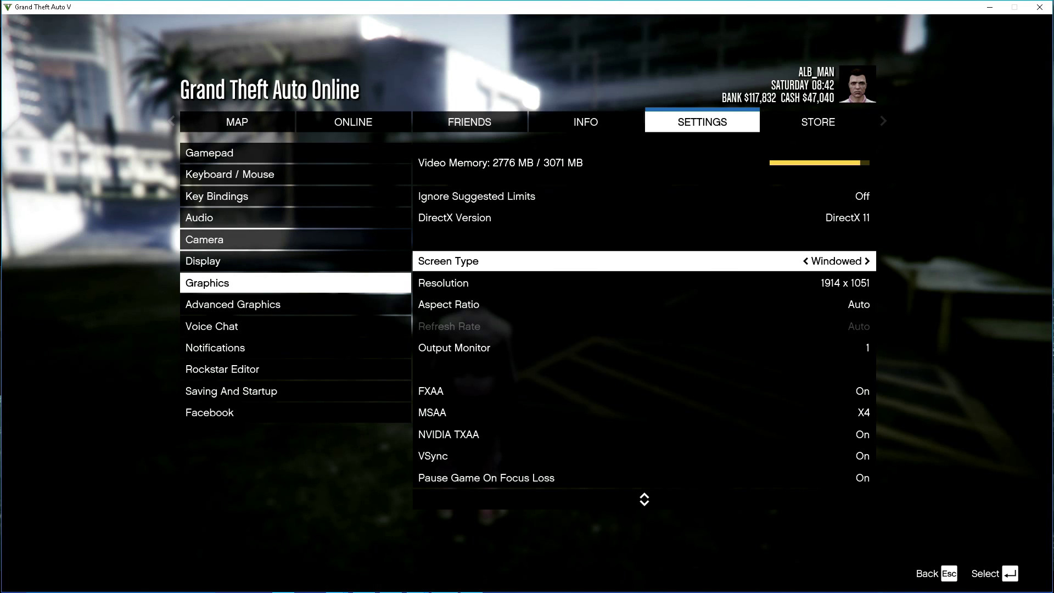
- Leave the pause menu, briefly check the map, and switch to the Windows desktop
{"action": "key", "text": "Escape"}
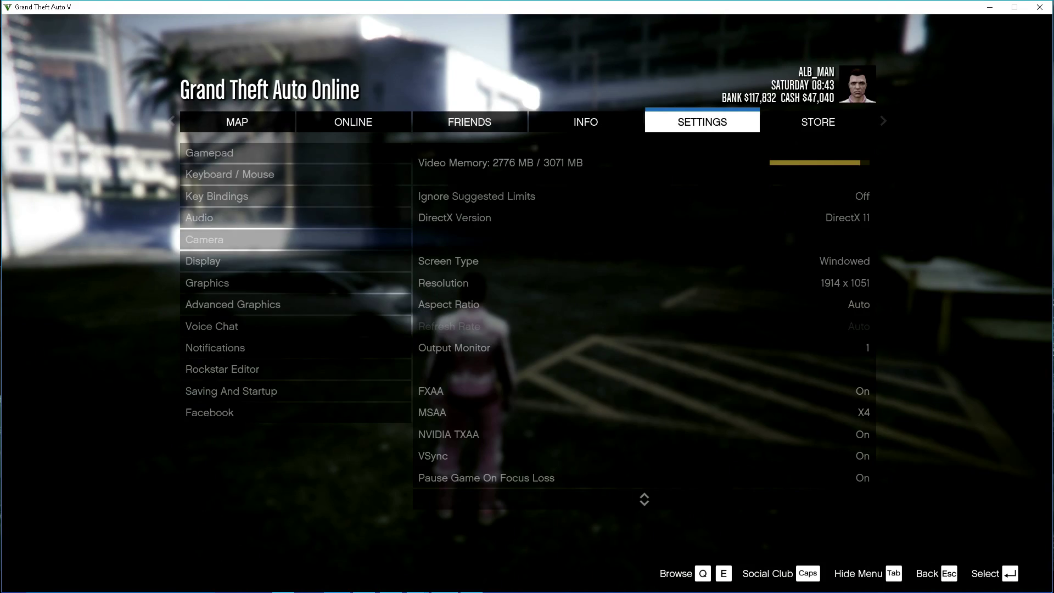
{"action": "key", "text": "Escape"}
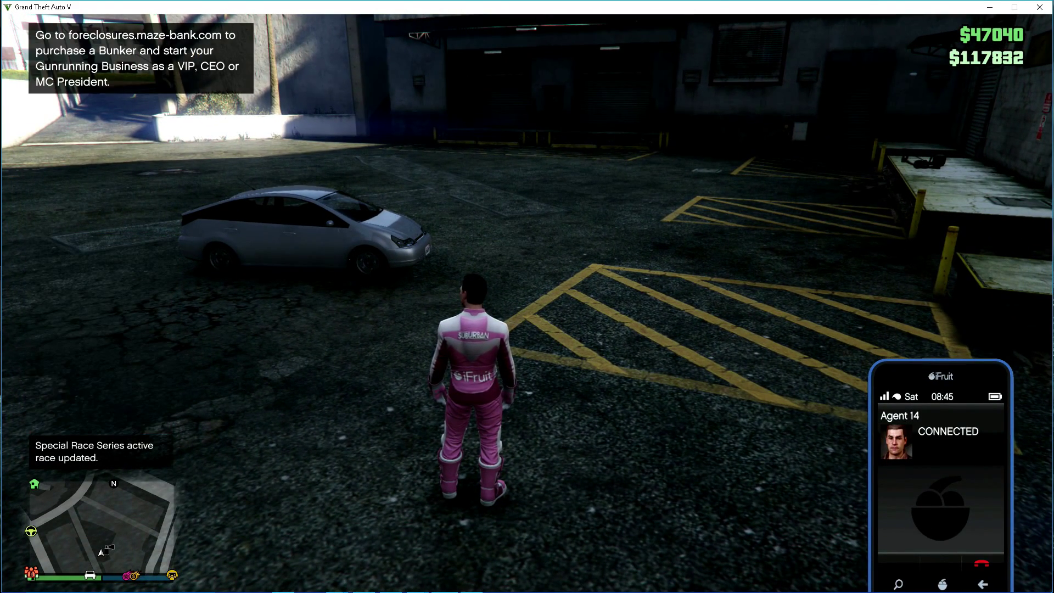
{"action": "key", "text": "Escape"}
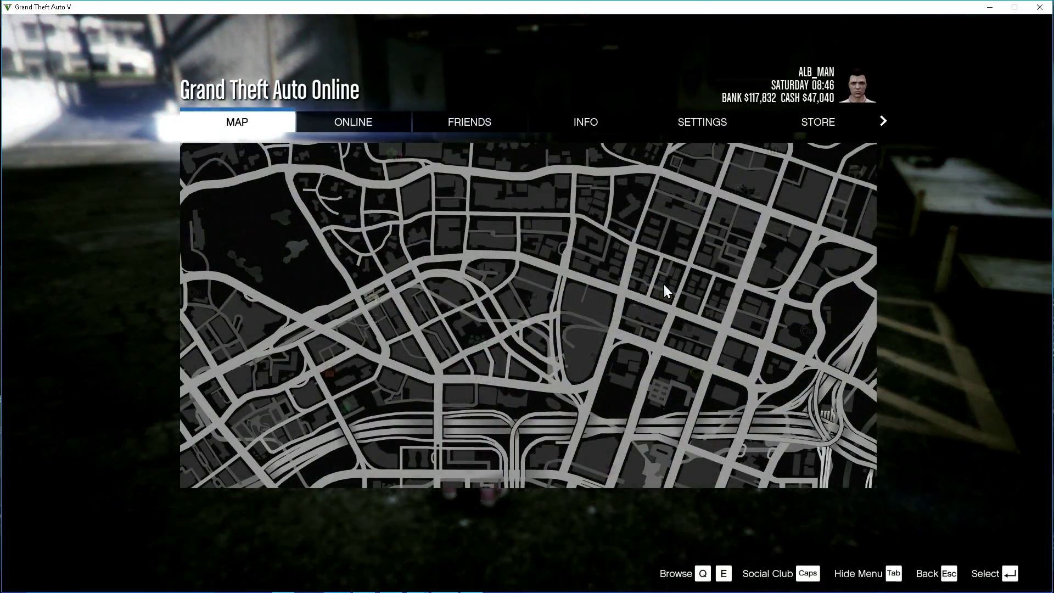
{"action": "key", "text": "Escape"}
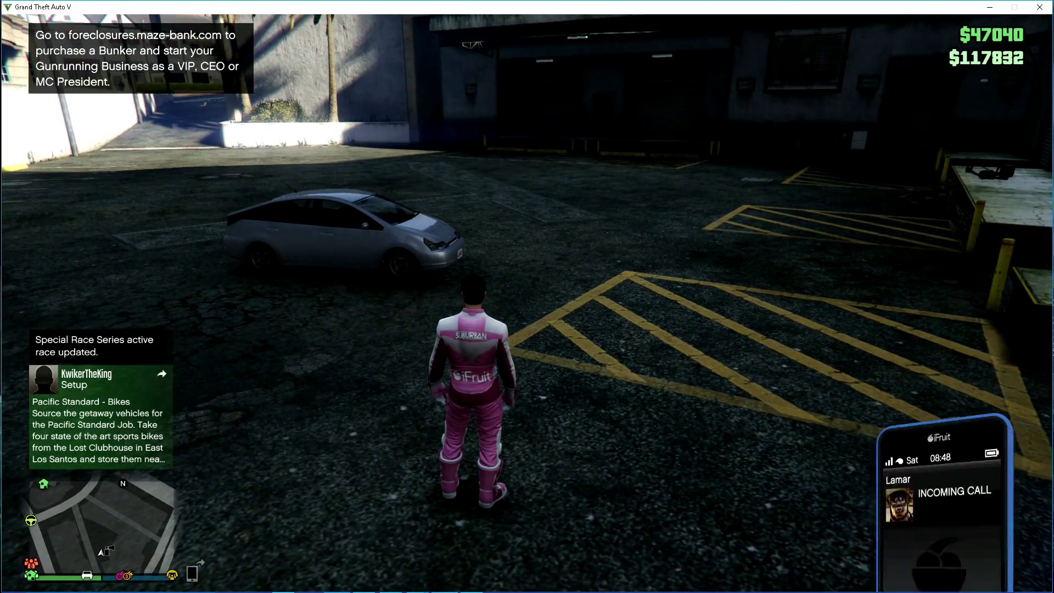
{"action": "key", "text": "alt+Tab"}
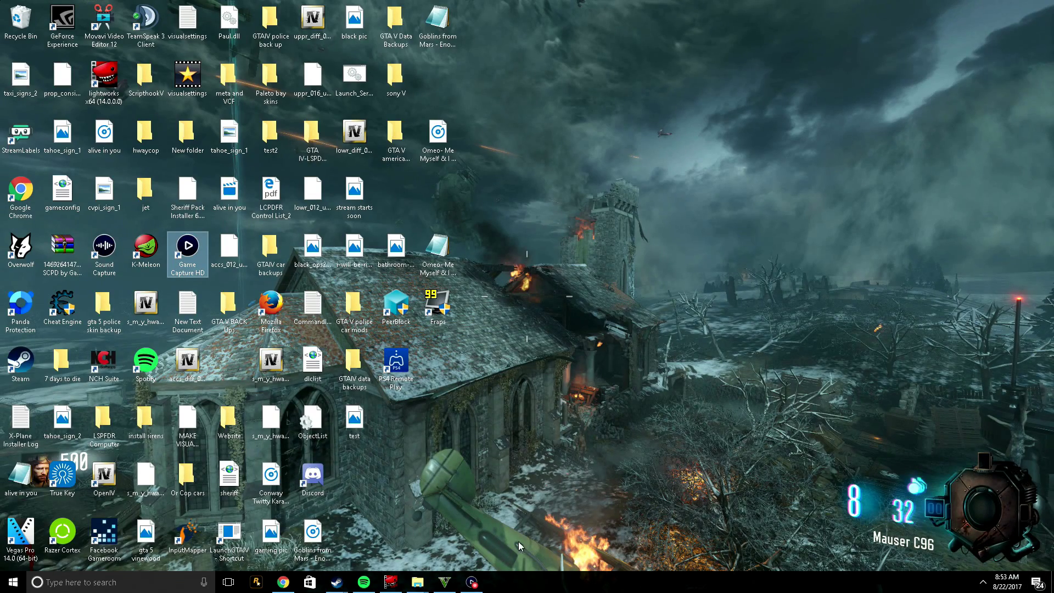
- Launch Cheat Engine, allow it through UAC, and attach it to GTA5.exe
{"action": "double_click", "coordinate": [63, 313]}
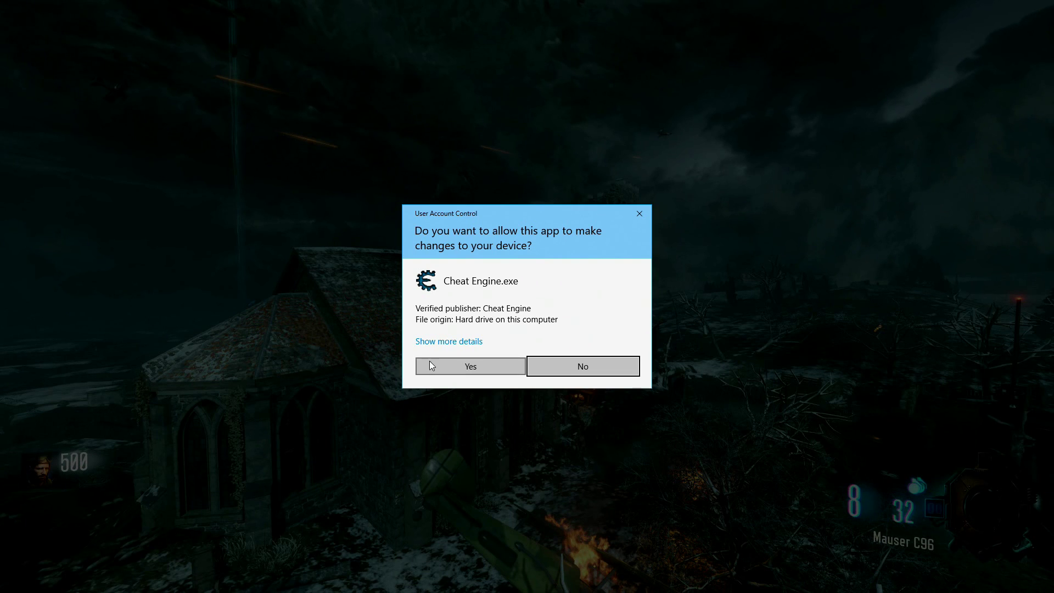
{"action": "left_click", "coordinate": [429, 365]}
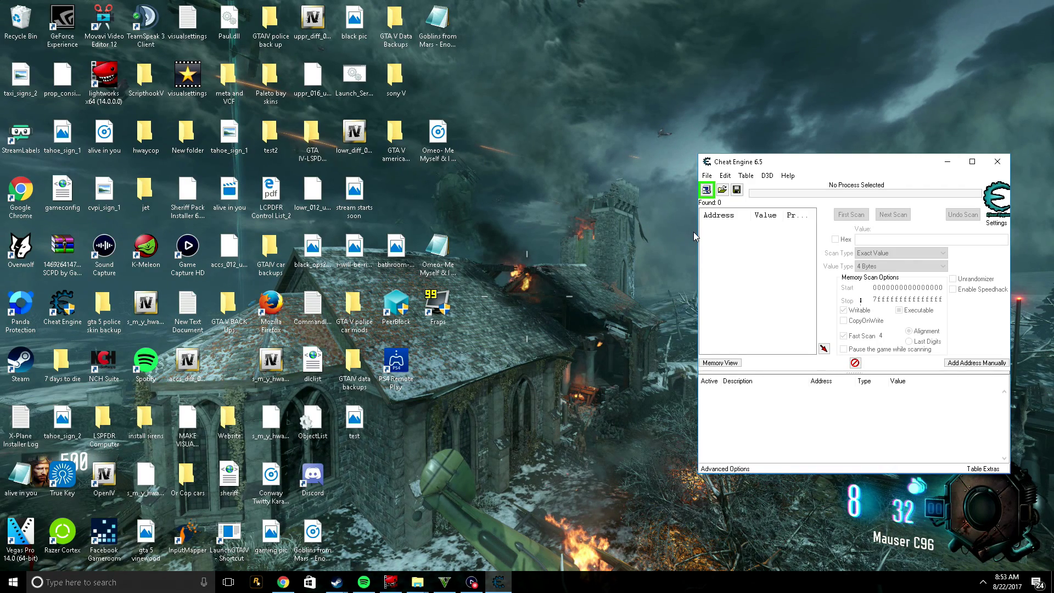
{"action": "left_click", "coordinate": [706, 190]}
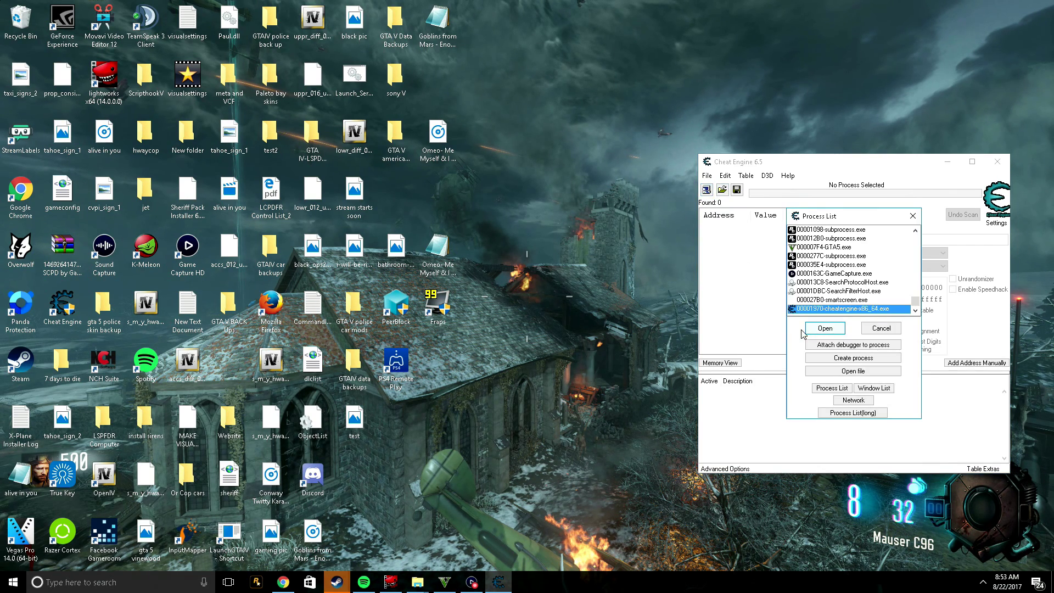
{"action": "scroll", "coordinate": [823, 258], "scroll_direction": "up", "scroll_amount": 1}
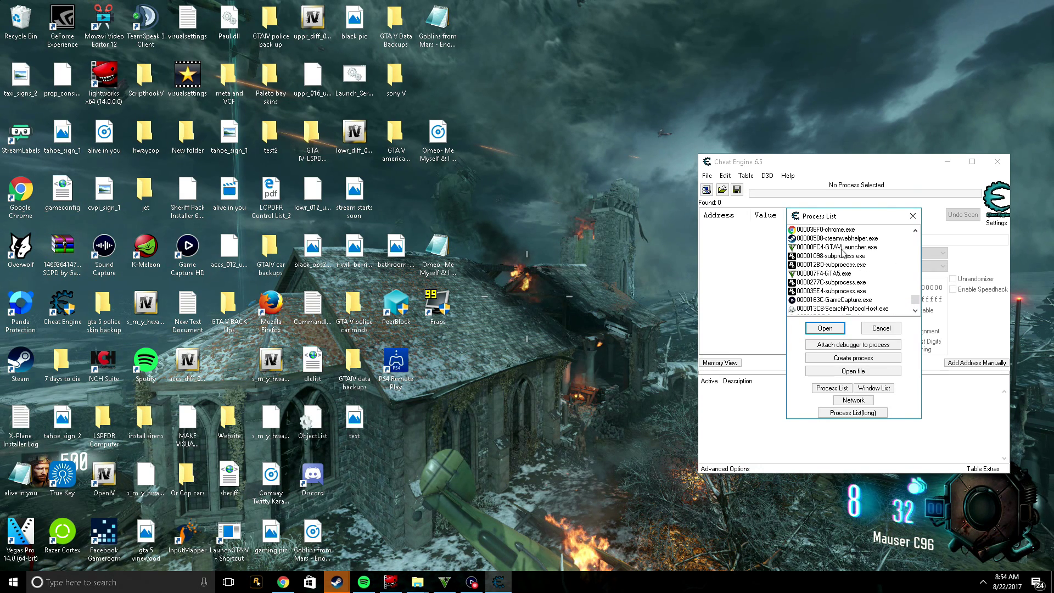
{"action": "left_click", "coordinate": [845, 274]}
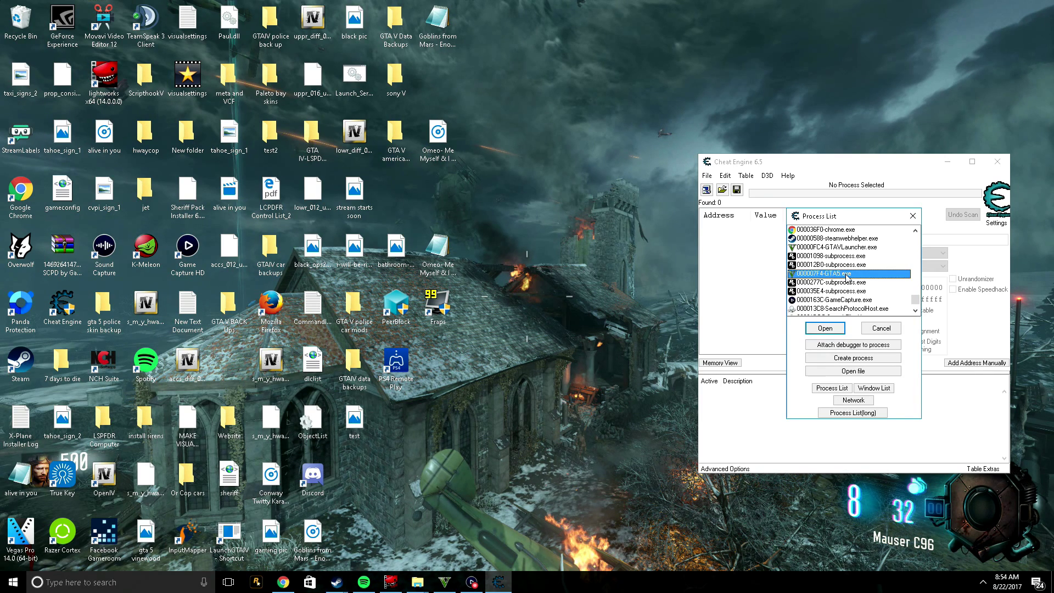
{"action": "left_click", "coordinate": [824, 327]}
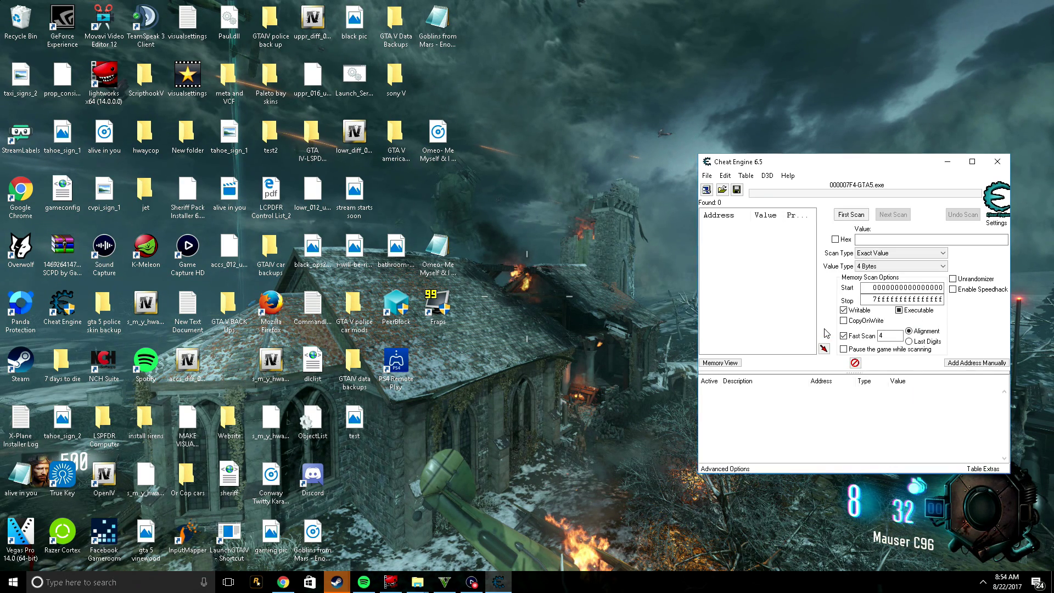
- Back in the game, take the silver car, answer Lamar's call, and drive into Los Santos Customs
{"action": "left_click", "coordinate": [442, 582]}
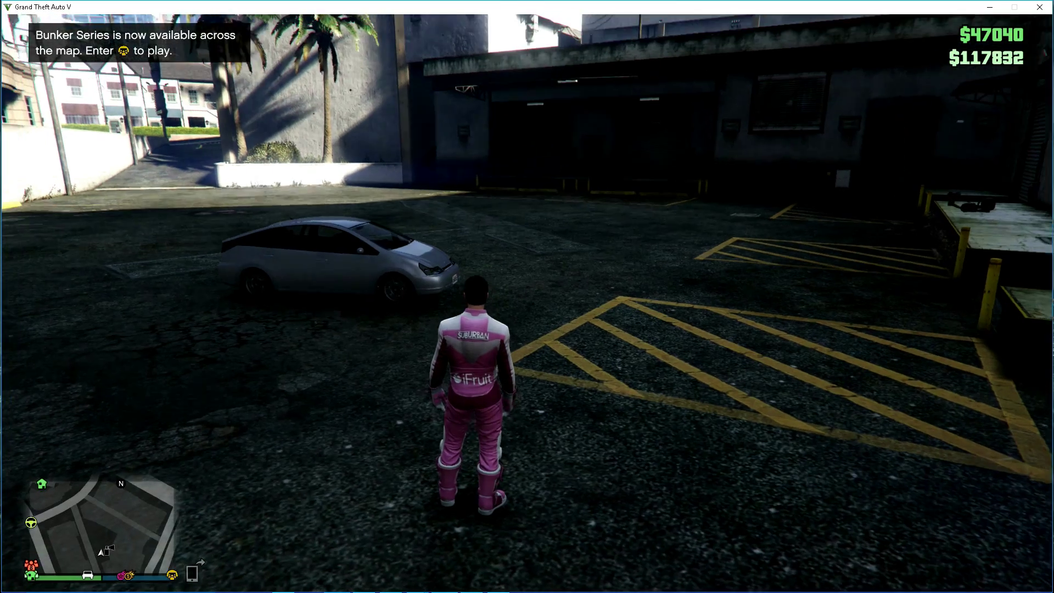
{"action": "key", "text": "w"}
{"action": "key", "text": "w"}
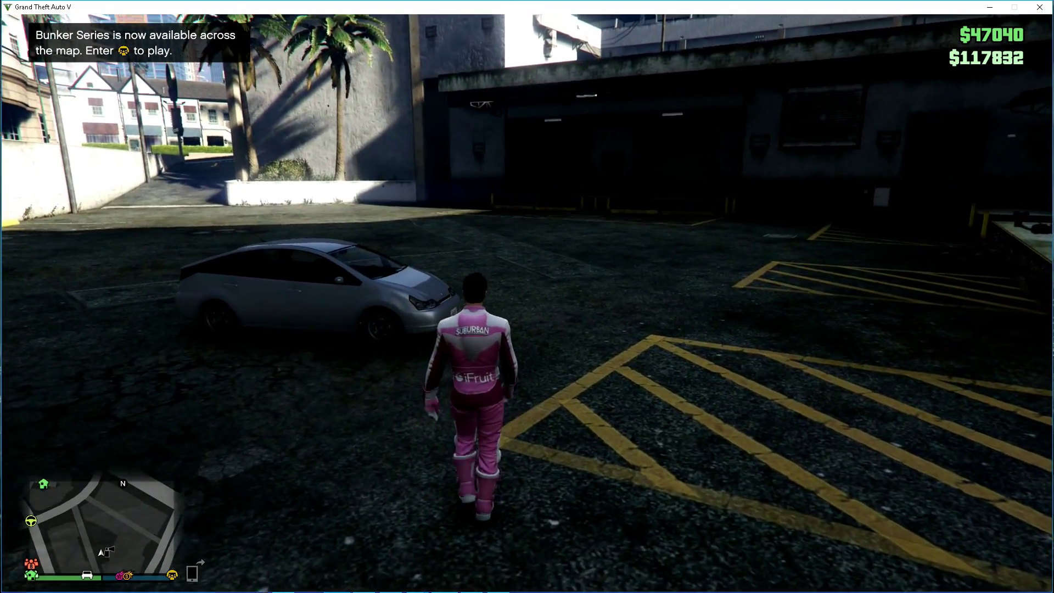
{"action": "key", "text": "w"}
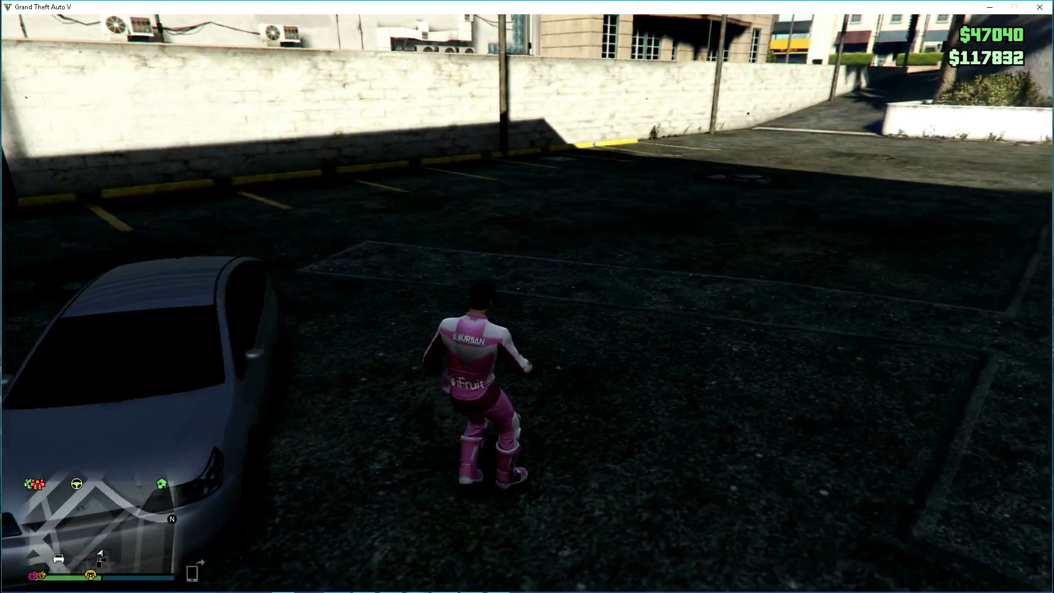
{"action": "key", "text": "f"}
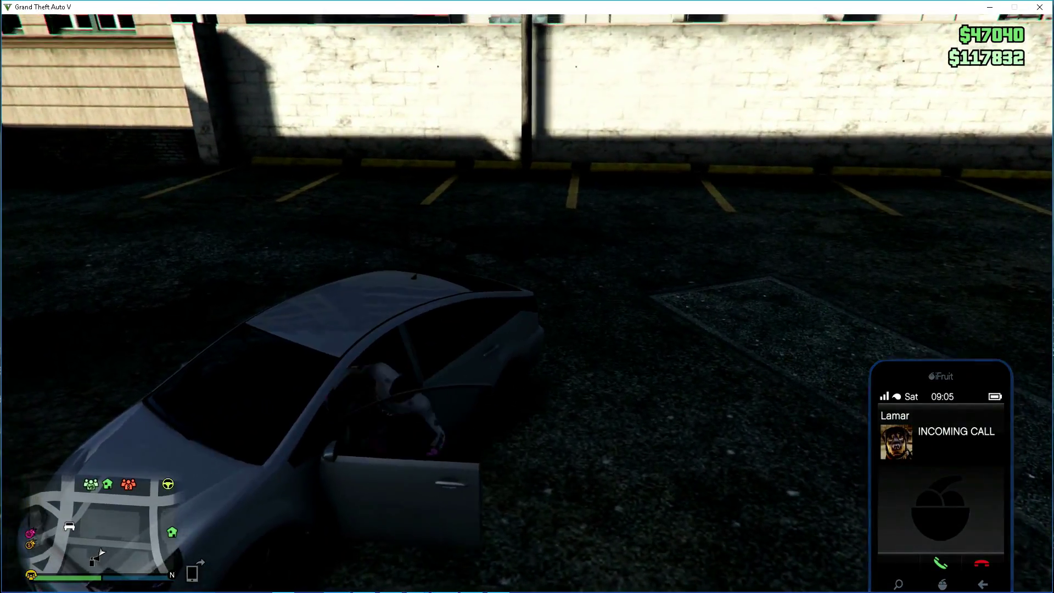
{"action": "key", "text": "Return"}
{"action": "key", "text": "w"}
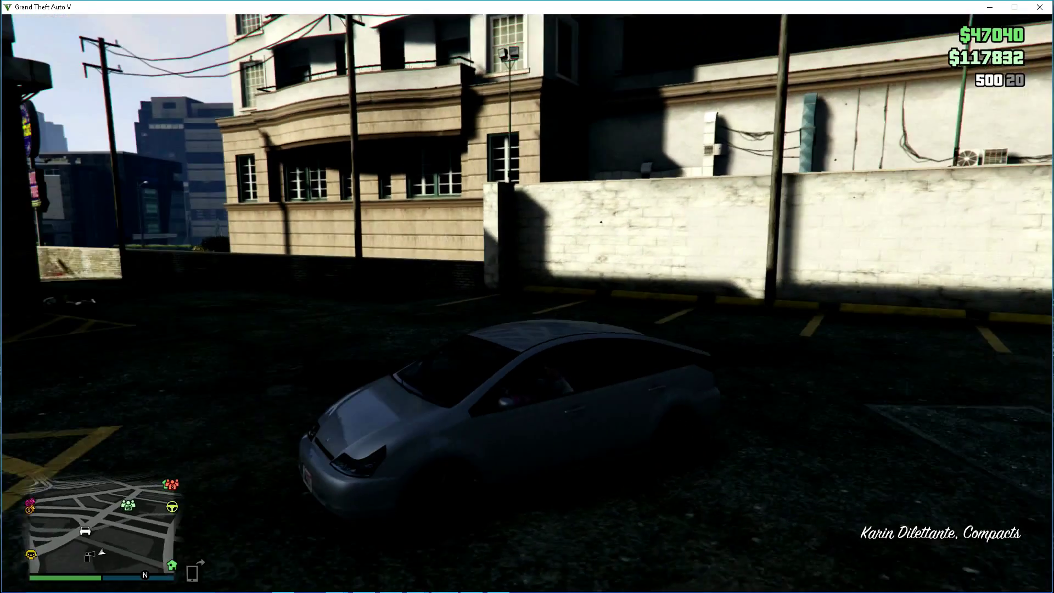
{"action": "key", "text": "w"}
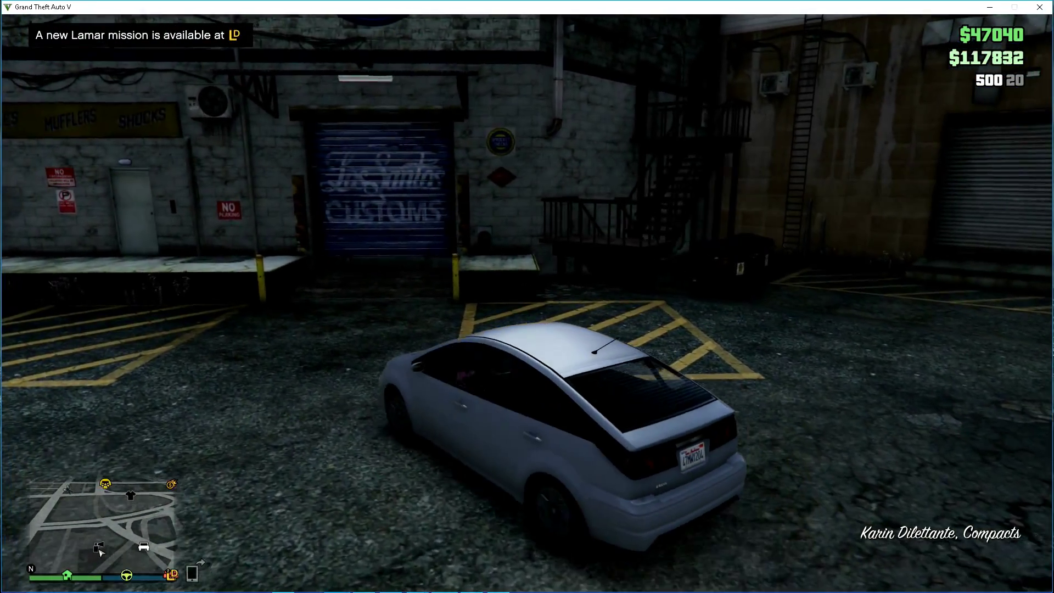
{"action": "key", "text": "w"}
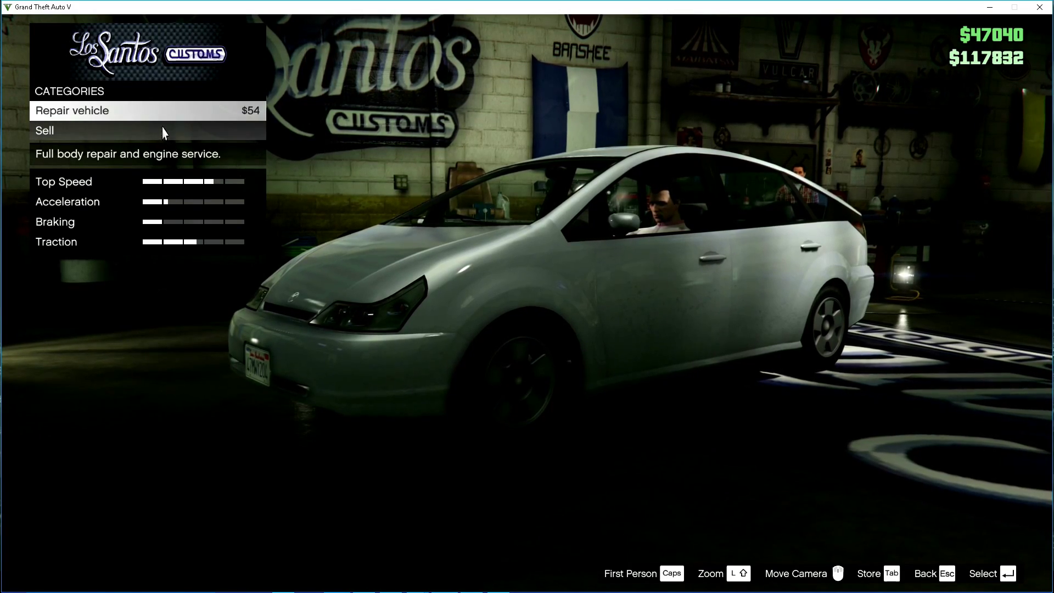
- Repair the car for $54, view its $2500 sell price, and bring up Cheat Engine
{"action": "left_click", "coordinate": [168, 118]}
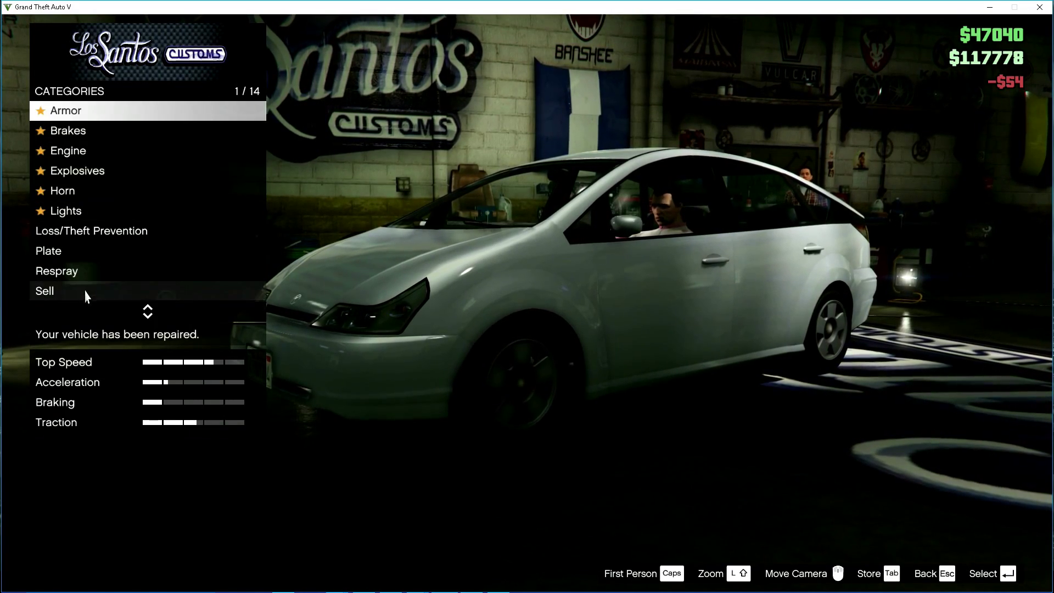
{"action": "left_click", "coordinate": [76, 299]}
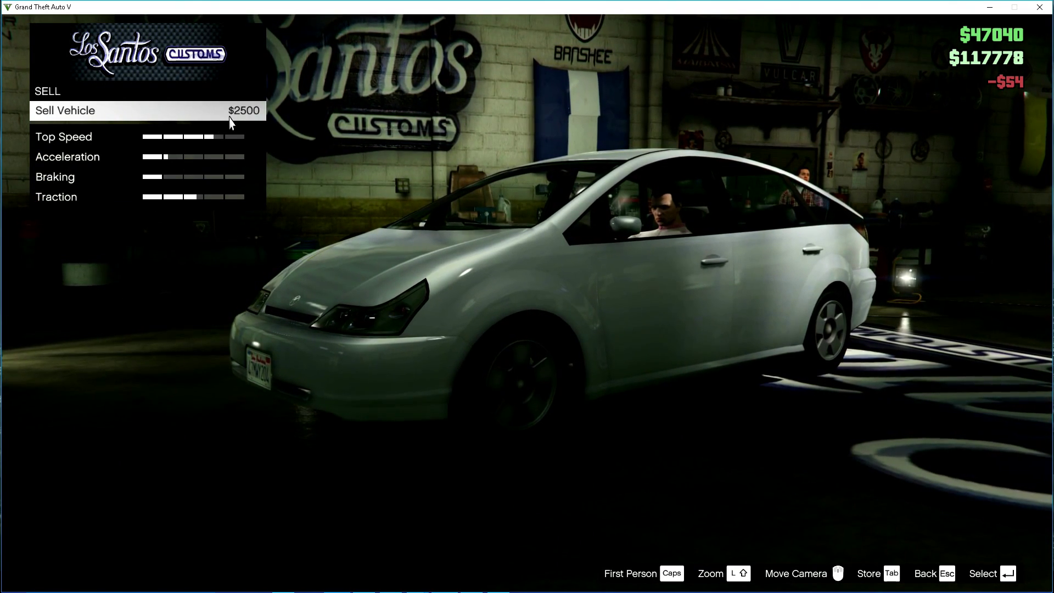
{"action": "key", "text": "alt+Tab"}
- Run an exact-value 4-byte first scan for 2500, finding 929 addresses
{"action": "left_click", "coordinate": [894, 240]}
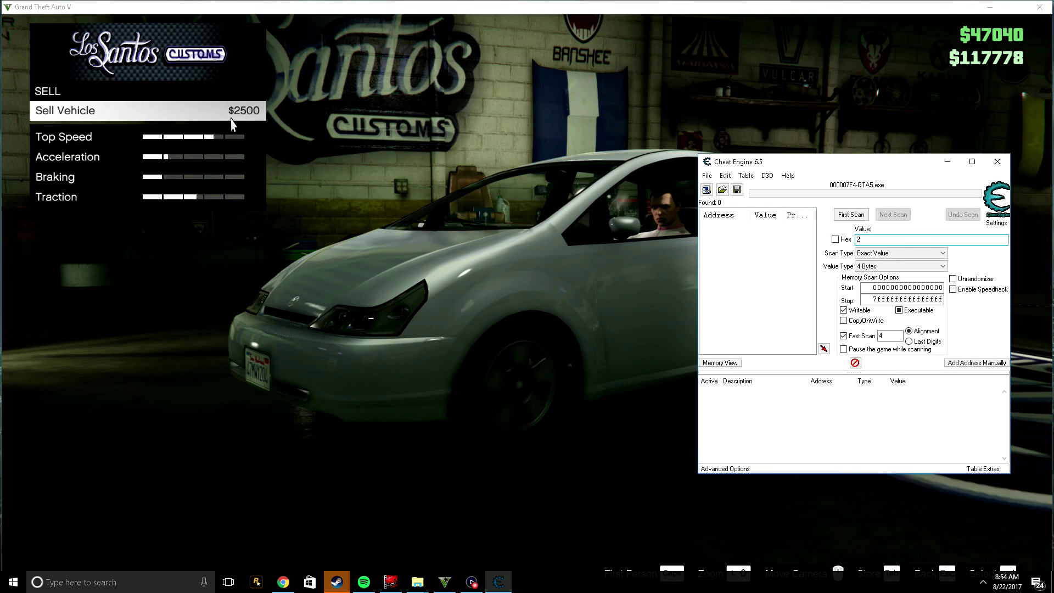
{"action": "left_click", "coordinate": [863, 216]}
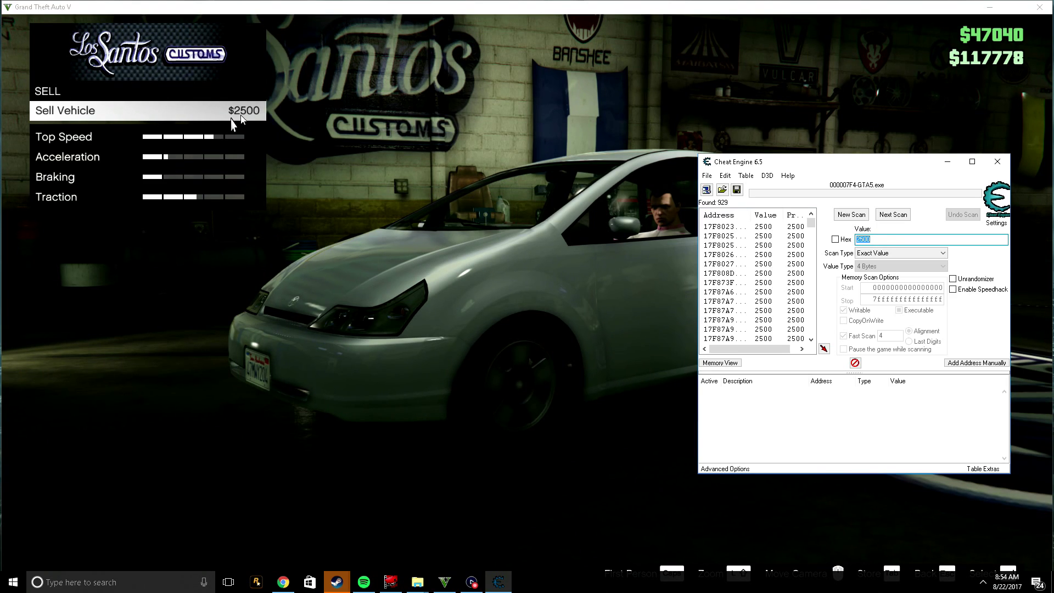
- Buy Xenon headlights for $3000 at Los Santos Customs
{"action": "left_click", "coordinate": [292, 232]}
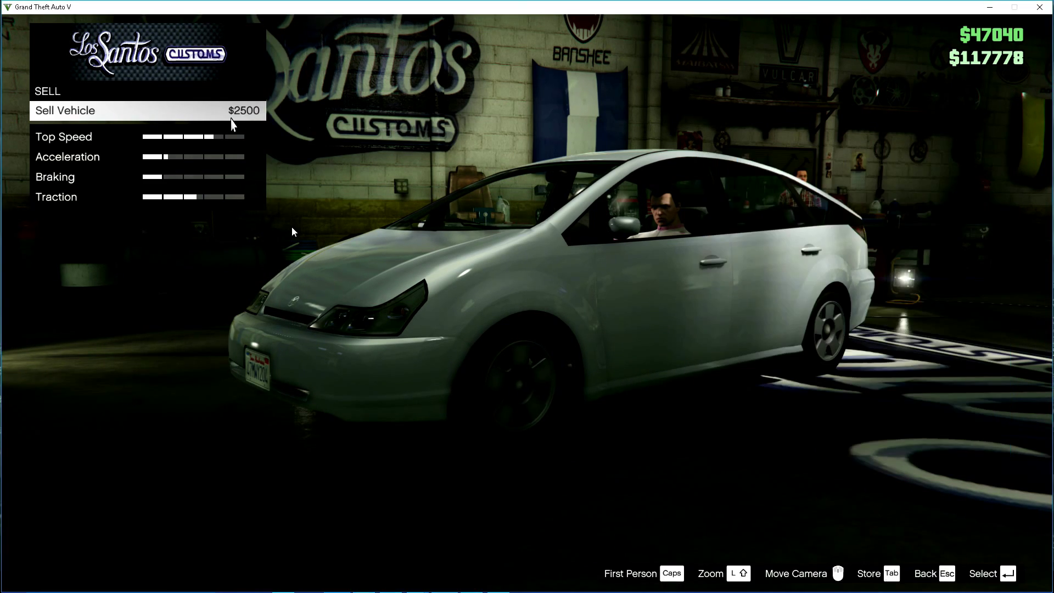
{"action": "key", "text": "Escape"}
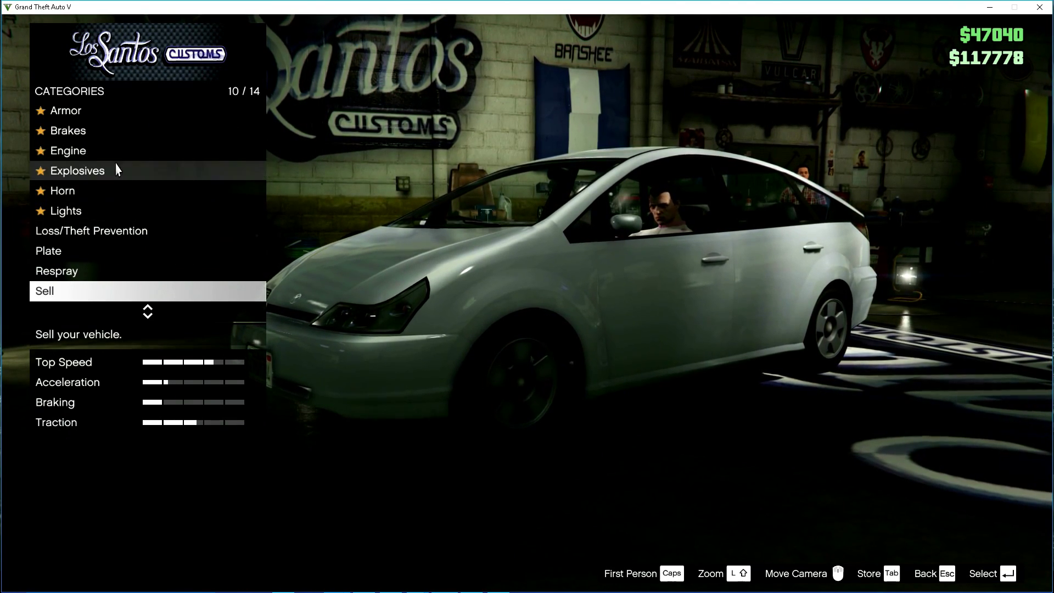
{"action": "key", "text": "Up"}
{"action": "key", "text": "Up"}
{"action": "key", "text": "Up"}
{"action": "key", "text": "Up"}
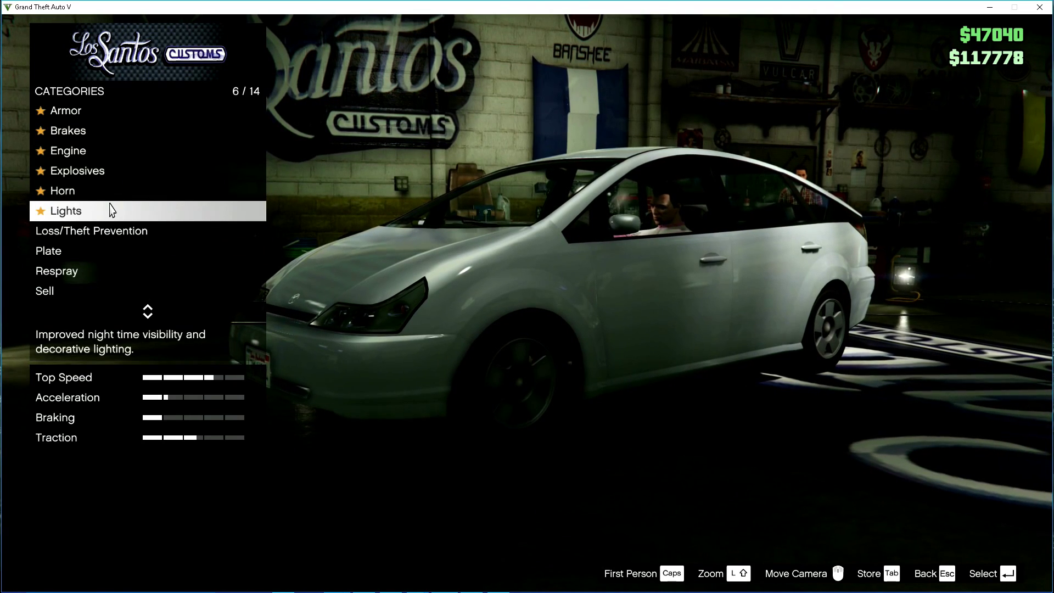
{"action": "left_click", "coordinate": [107, 211]}
{"action": "left_click", "coordinate": [156, 123]}
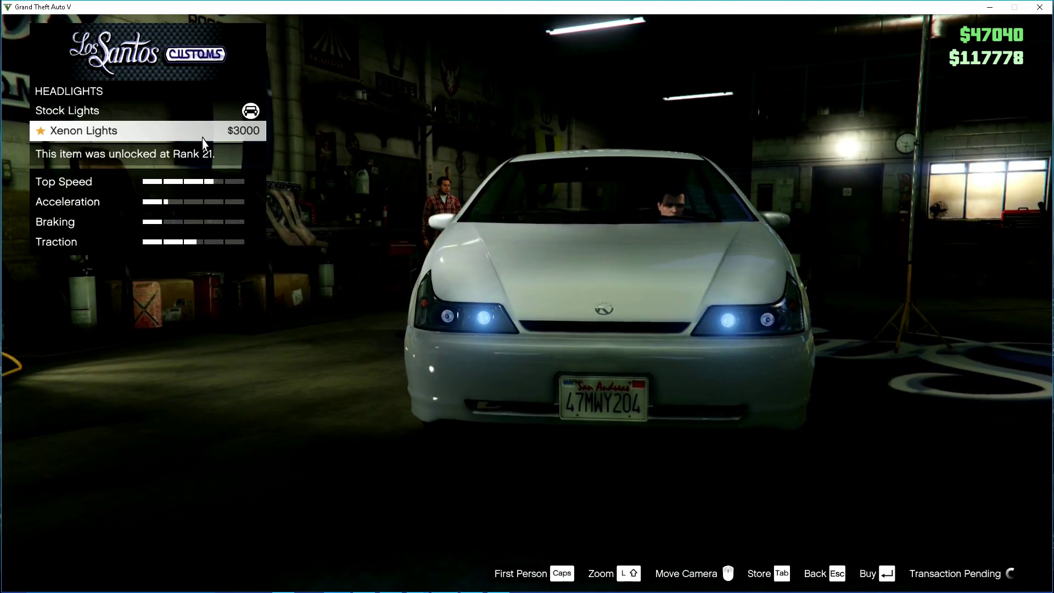
{"action": "left_click", "coordinate": [200, 137]}
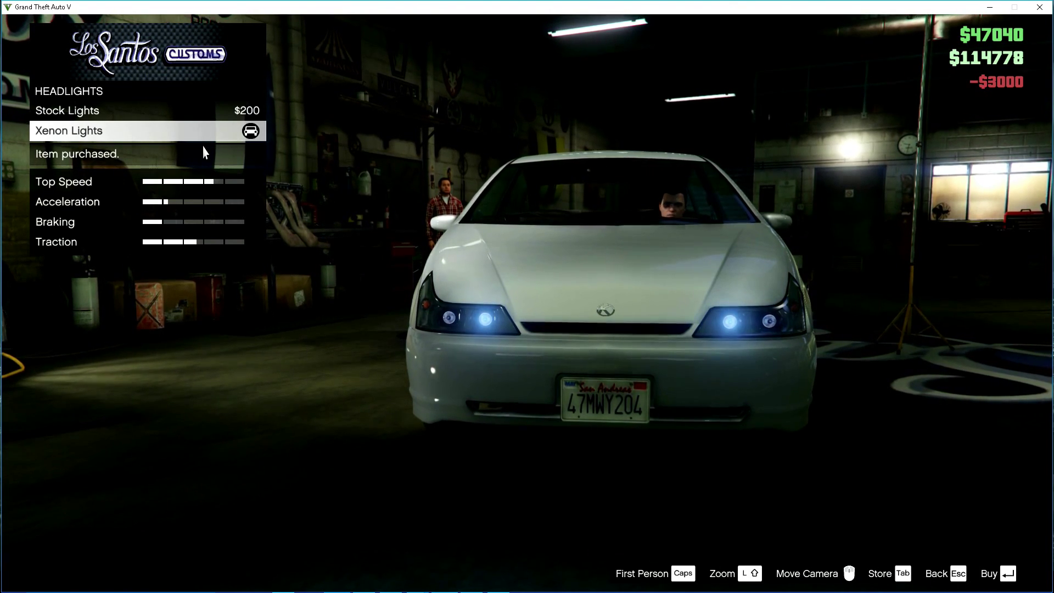
- Open the Sell offer showing $4000, then bring up Cheat Engine
{"action": "key", "text": "Escape"}
{"action": "key", "text": "Escape"}
{"action": "key", "text": "Down"}
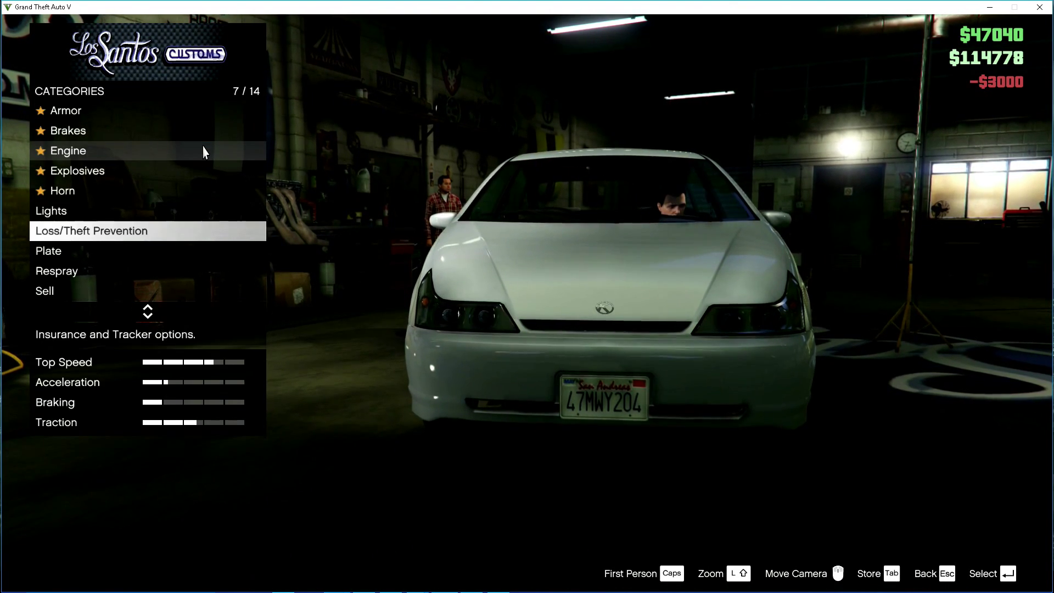
{"action": "key", "text": "Down"}
{"action": "key", "text": "Down"}
{"action": "key", "text": "Down"}
{"action": "key", "text": "Return"}
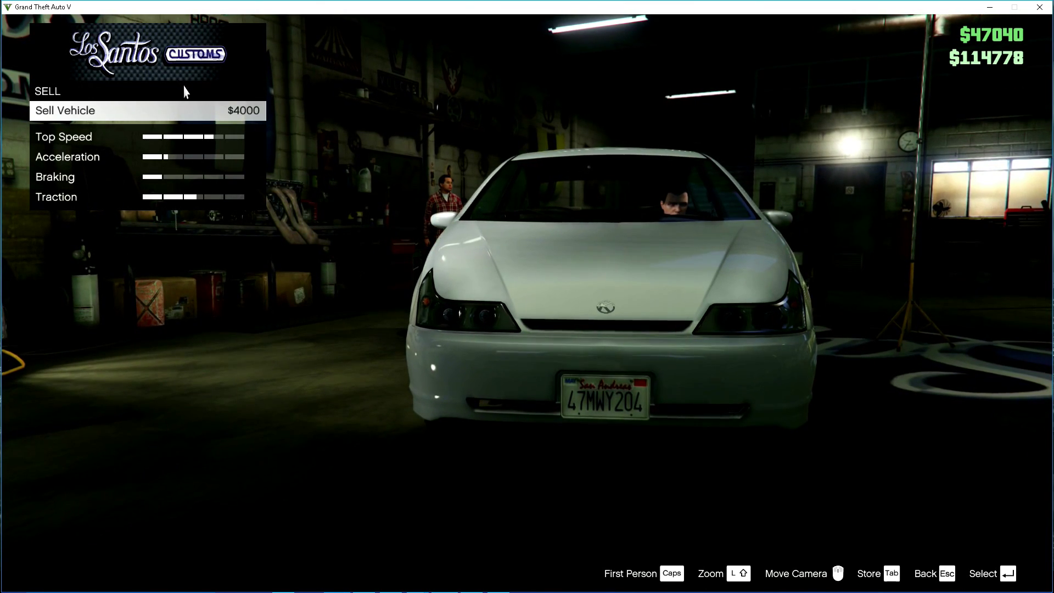
{"action": "key", "text": "alt+Tab"}
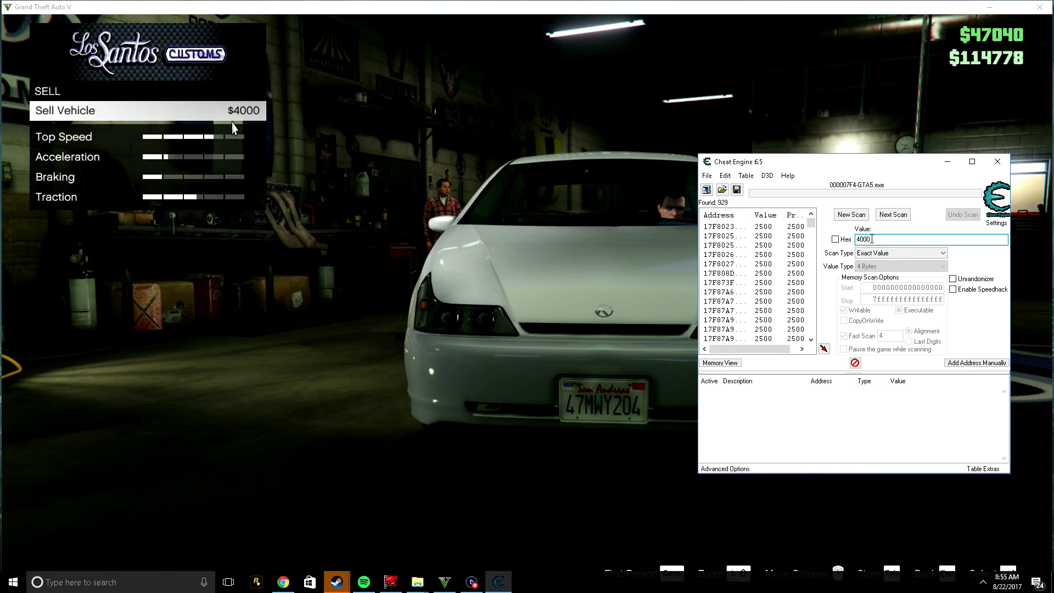
- Next-scan for 4000 to narrow results to 19 addresses, then return to the game
{"action": "left_click", "coordinate": [896, 218]}
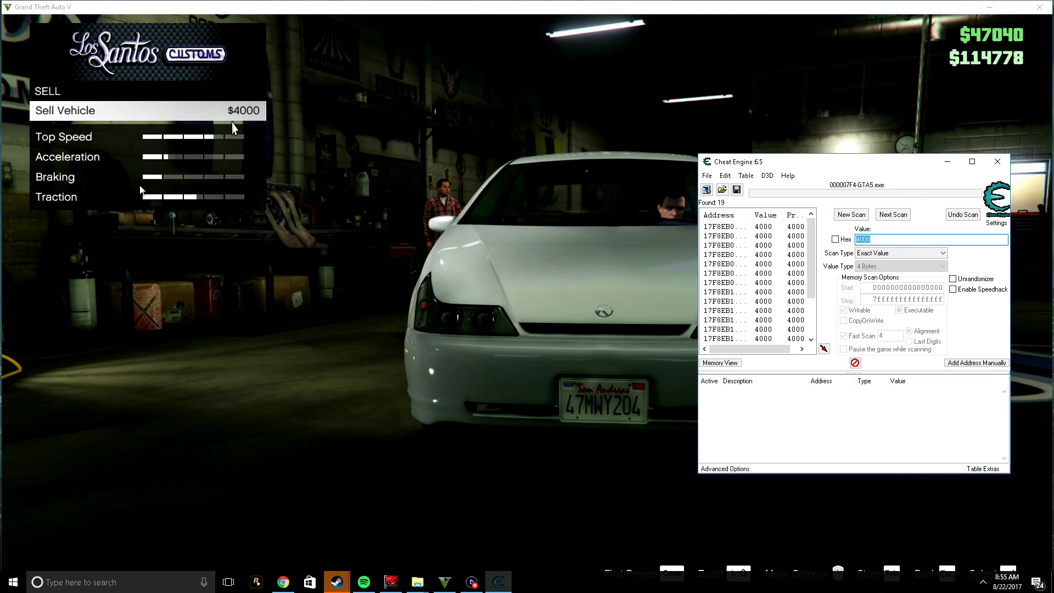
{"action": "left_click", "coordinate": [140, 189]}
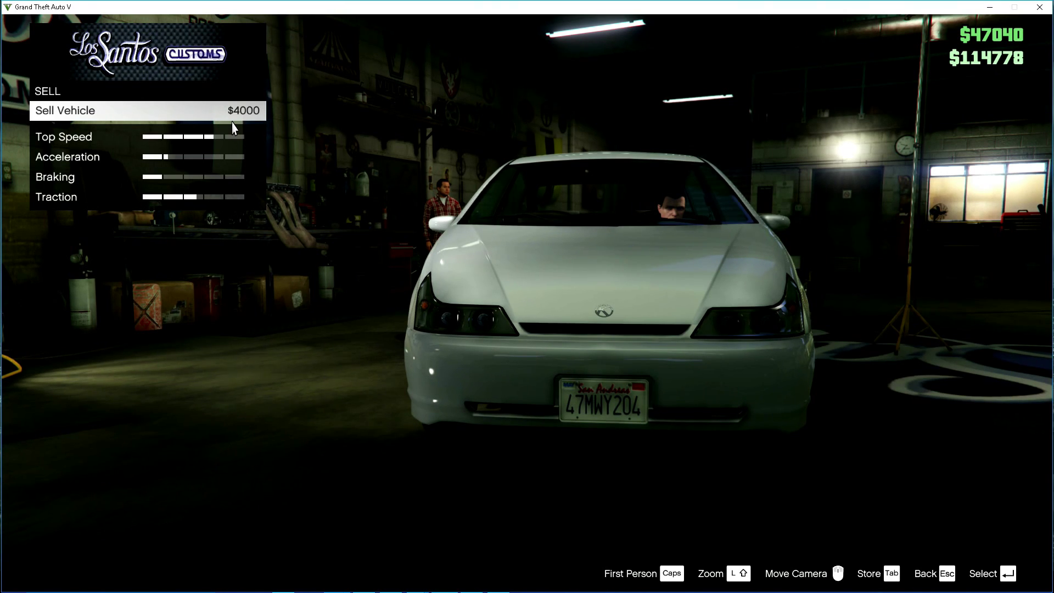
- Back out of the sell offer, briefly reopen Sell, and return to the categories
{"action": "key", "text": "Escape"}
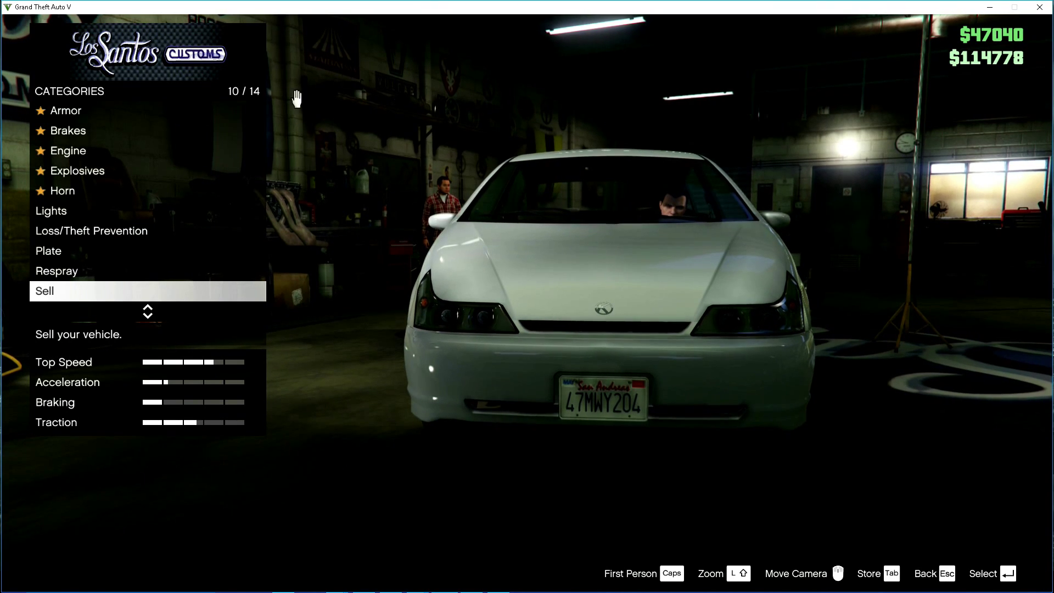
{"action": "key", "text": "Up"}
{"action": "key", "text": "Up"}
{"action": "key", "text": "Up"}
{"action": "key", "text": "Up"}
{"action": "key", "text": "Up"}
{"action": "key", "text": "Up"}
{"action": "key", "text": "Up"}
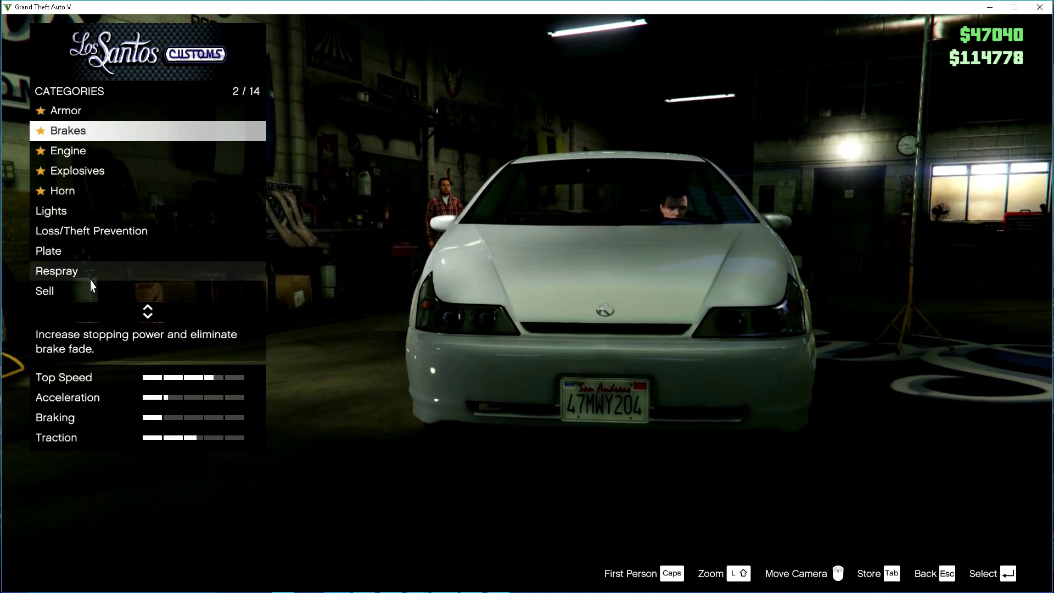
{"action": "left_click", "coordinate": [87, 291]}
{"action": "left_click", "coordinate": [88, 294]}
{"action": "key", "text": "Escape"}
{"action": "key", "text": "Up"}
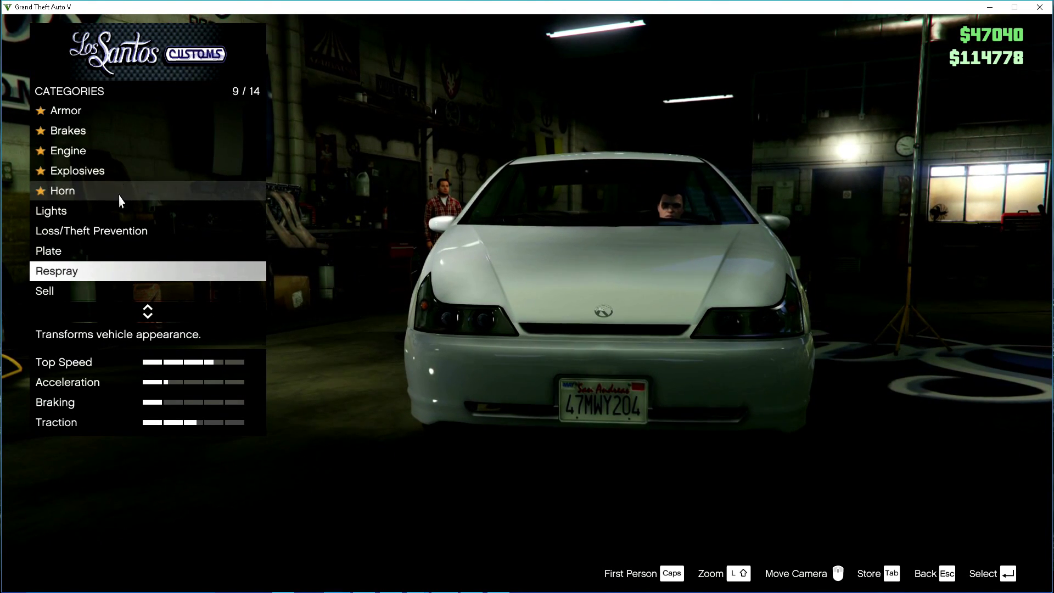
- Buy Stock headlights for $200, then reopen Sell to see the $2500 price
{"action": "left_click", "coordinate": [117, 210]}
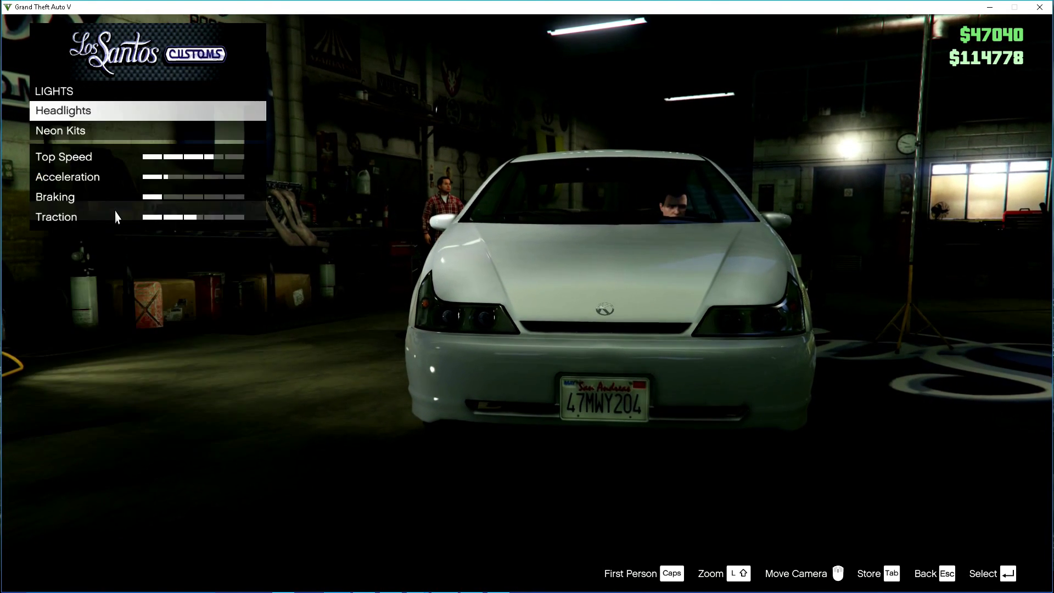
{"action": "left_click", "coordinate": [141, 110]}
{"action": "left_click", "coordinate": [142, 119]}
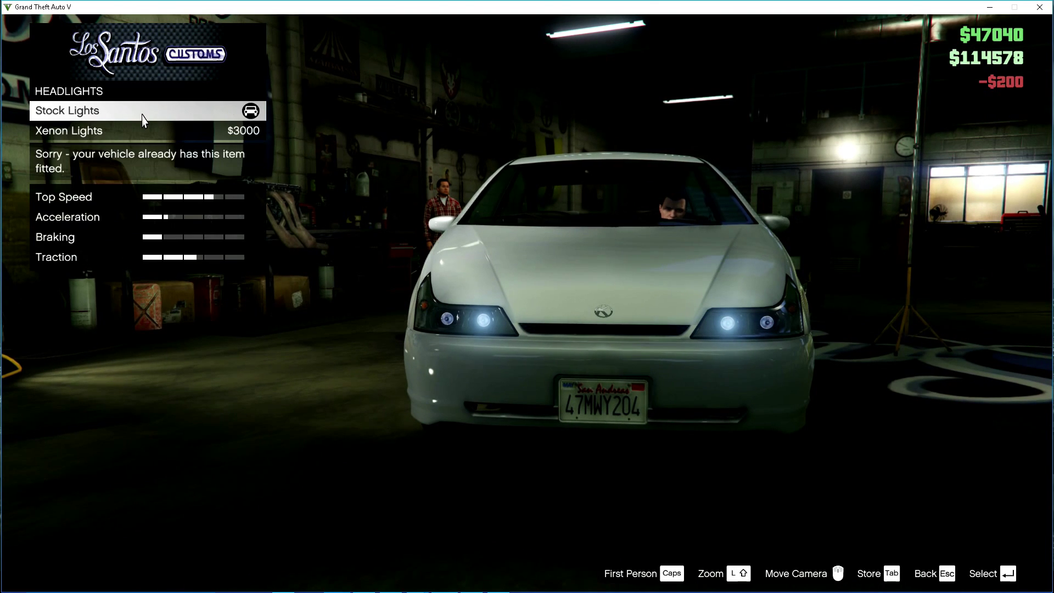
{"action": "key", "text": "Escape"}
{"action": "key", "text": "Escape"}
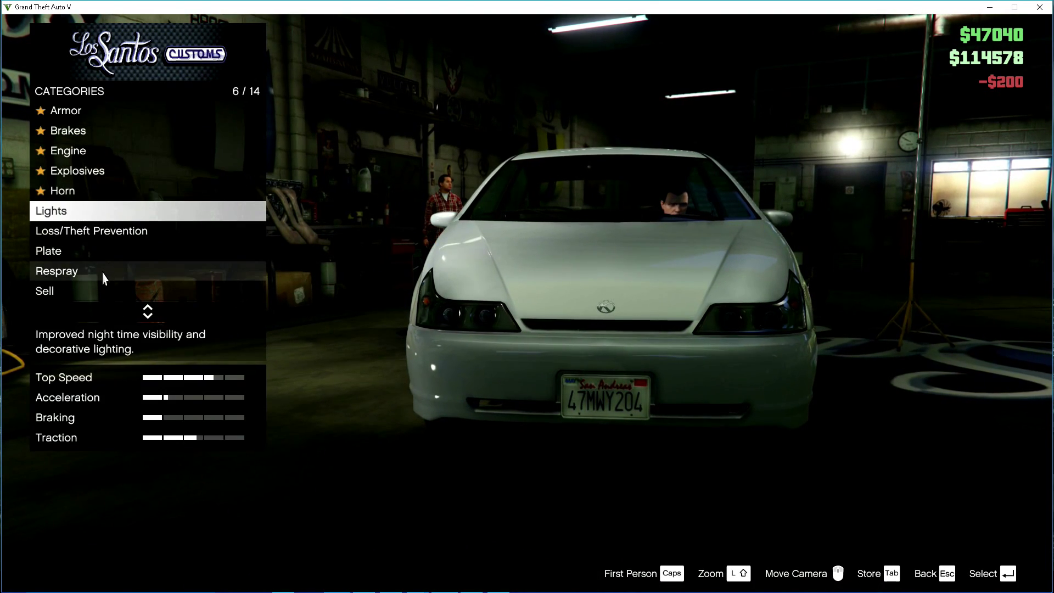
{"action": "left_click", "coordinate": [99, 293]}
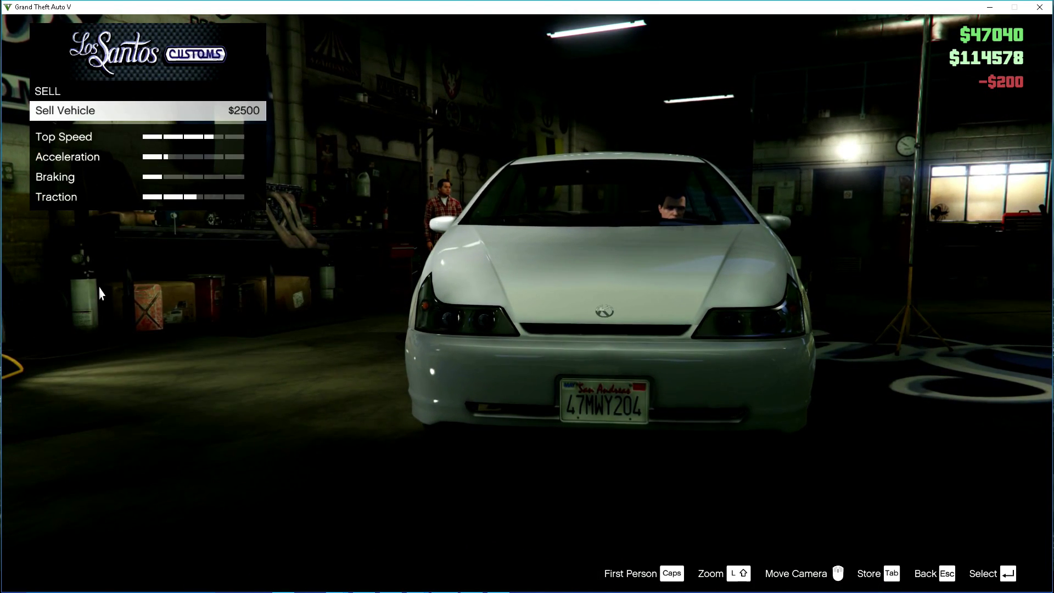
- In Cheat Engine, next-scan the 19 addresses for 2500 and select results to inspect
{"action": "key", "text": "alt+Tab"}
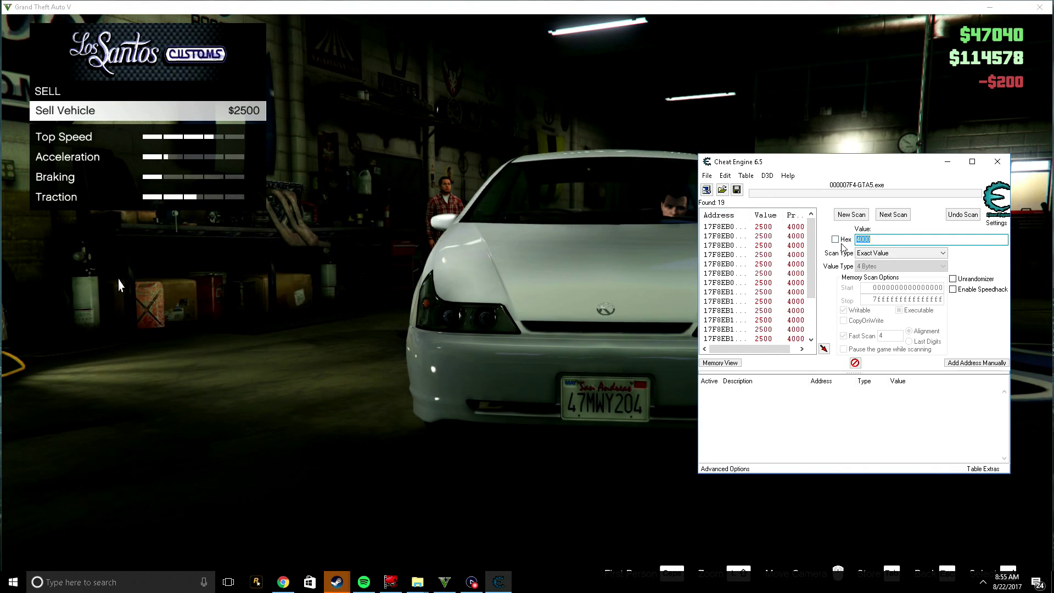
{"action": "type", "text": "25"}
{"action": "left_click", "coordinate": [903, 220]}
{"action": "left_click", "coordinate": [711, 234]}
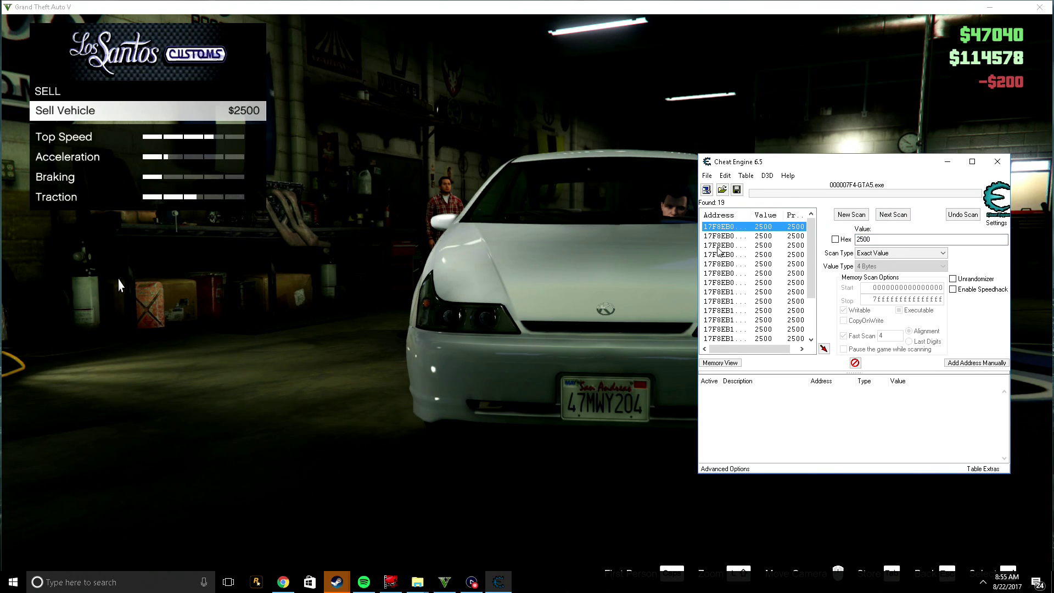
{"action": "scroll", "coordinate": [722, 270], "scroll_direction": "down", "scroll_amount": 2}
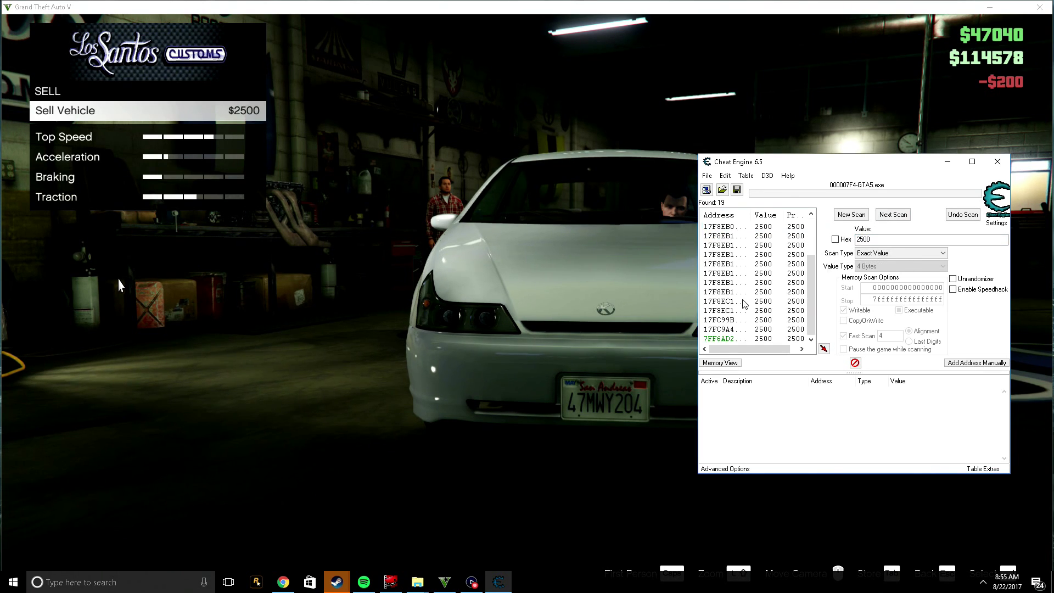
{"action": "left_click", "coordinate": [739, 339], "text": "shift"}
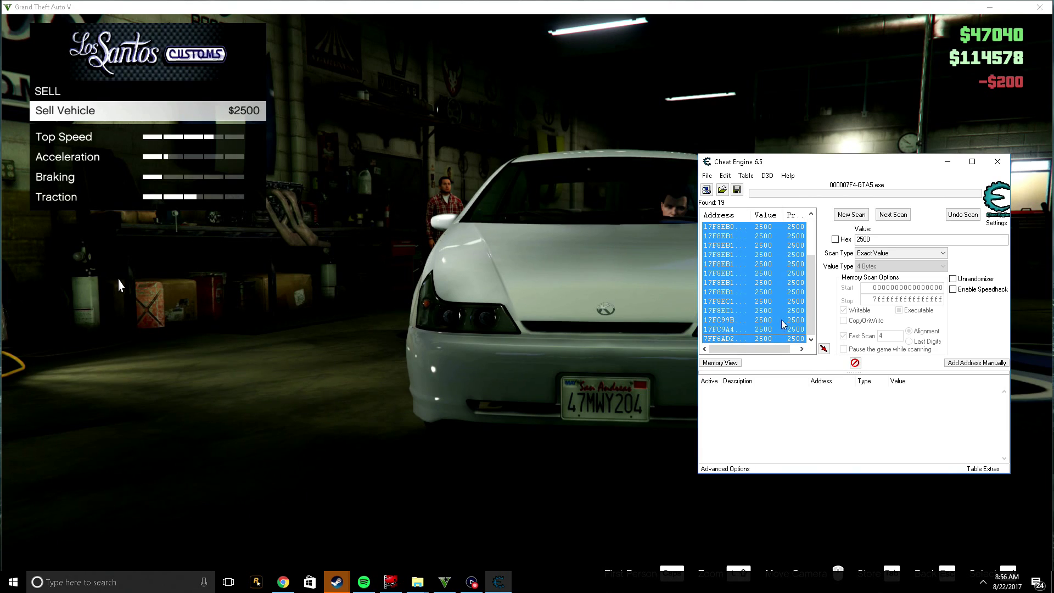
{"action": "scroll", "coordinate": [782, 324], "scroll_direction": "up", "scroll_amount": 3}
{"action": "left_click", "coordinate": [738, 226]}
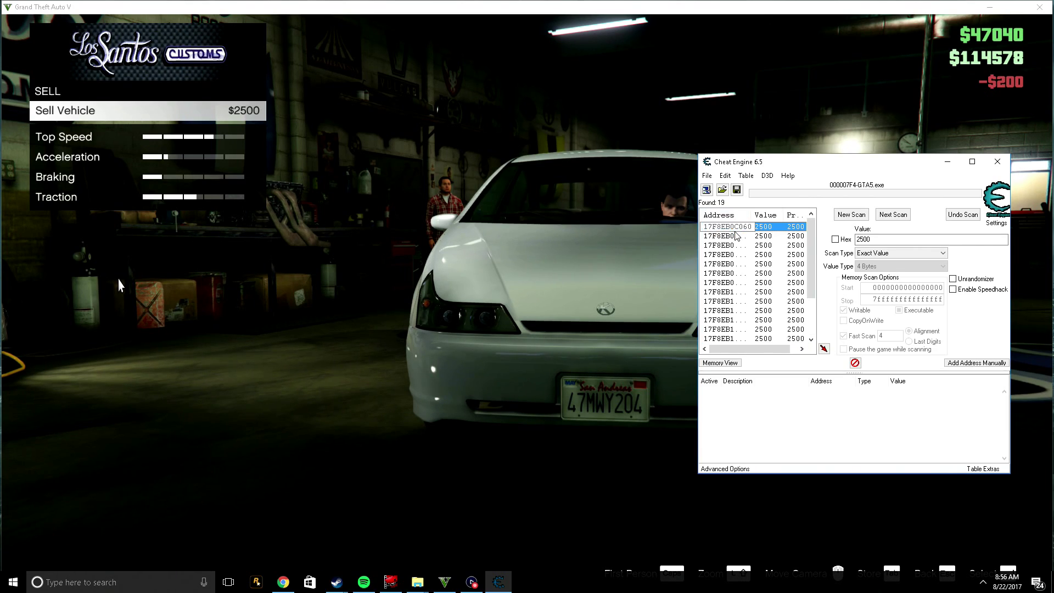
{"action": "scroll", "coordinate": [777, 328], "scroll_direction": "down", "scroll_amount": 2}
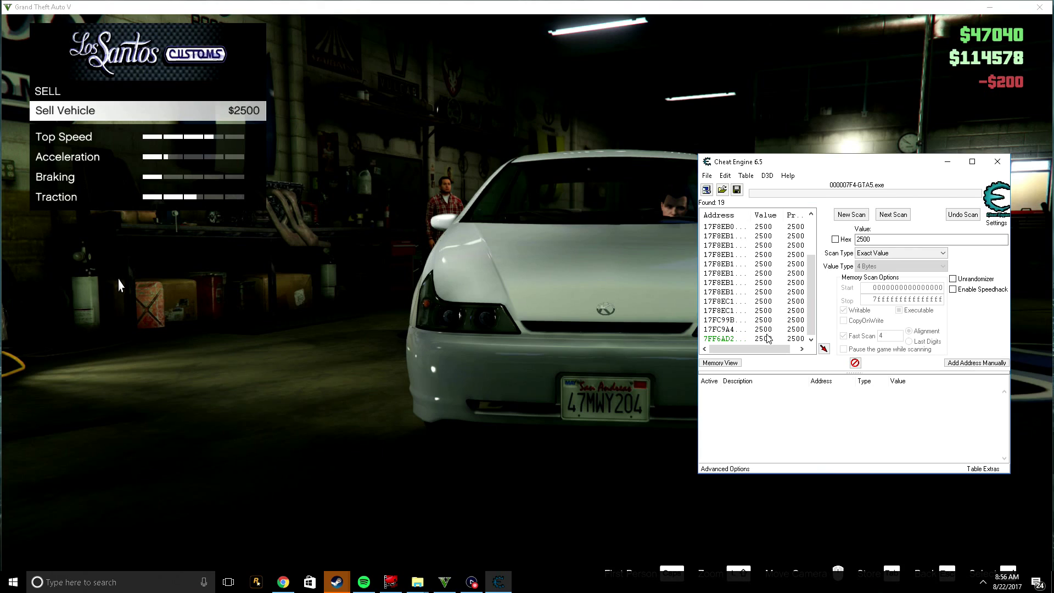
{"action": "scroll", "coordinate": [767, 333], "scroll_direction": "up", "scroll_amount": 2}
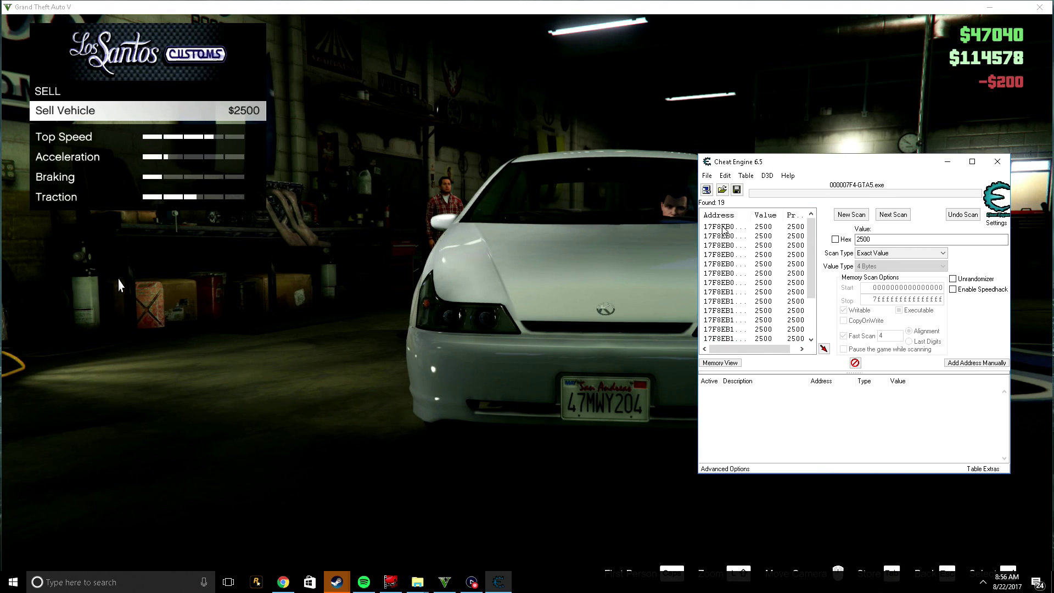
{"action": "scroll", "coordinate": [725, 231], "scroll_direction": "down", "scroll_amount": 2}
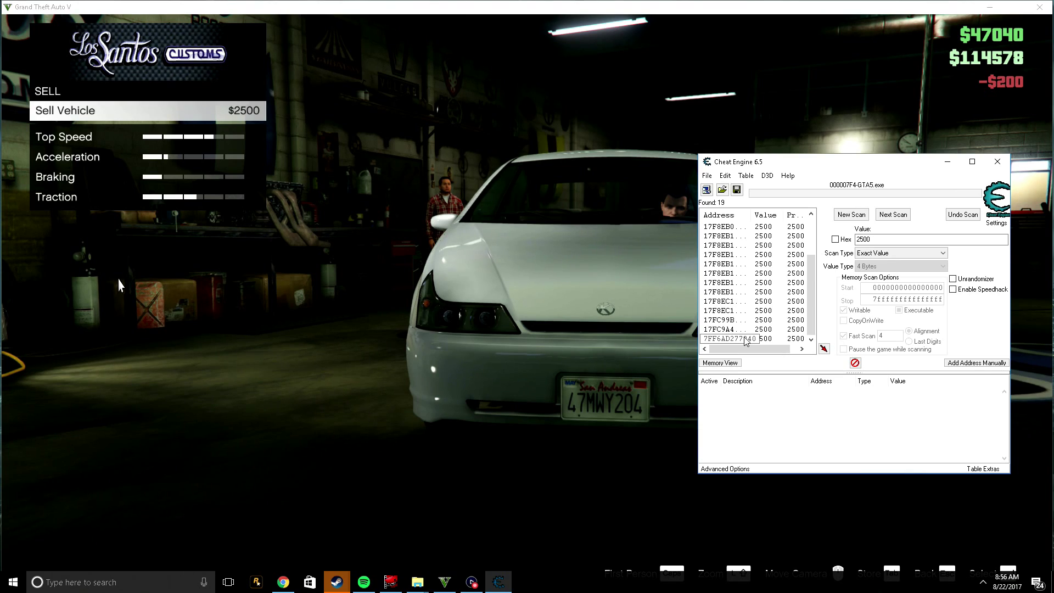
- Add all 19 scan results holding 2500 to the cheat table and freeze the first entries
{"action": "left_click", "coordinate": [745, 341], "text": "shift"}
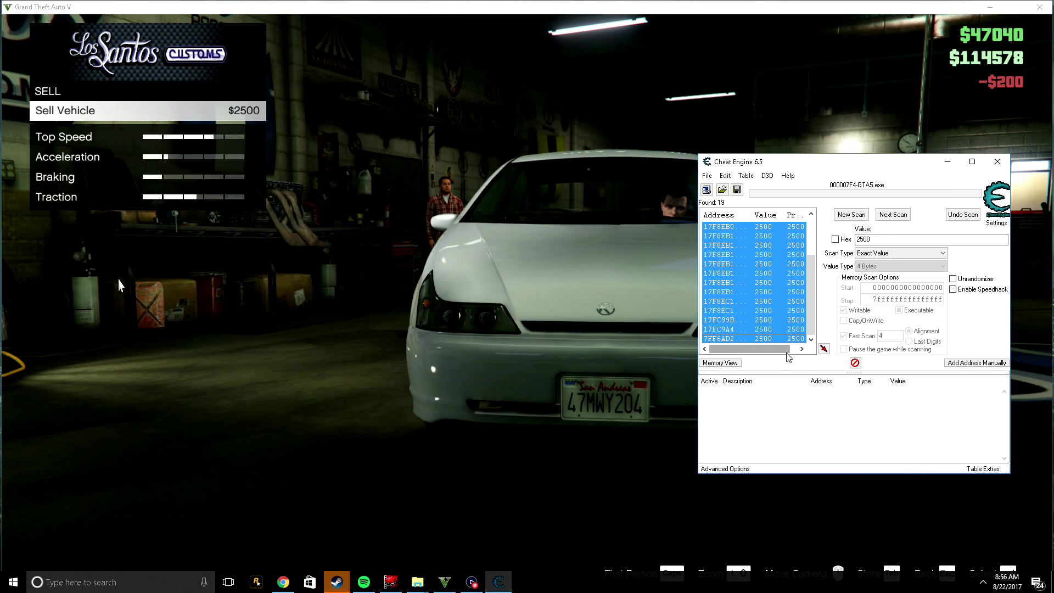
{"action": "left_click", "coordinate": [828, 347]}
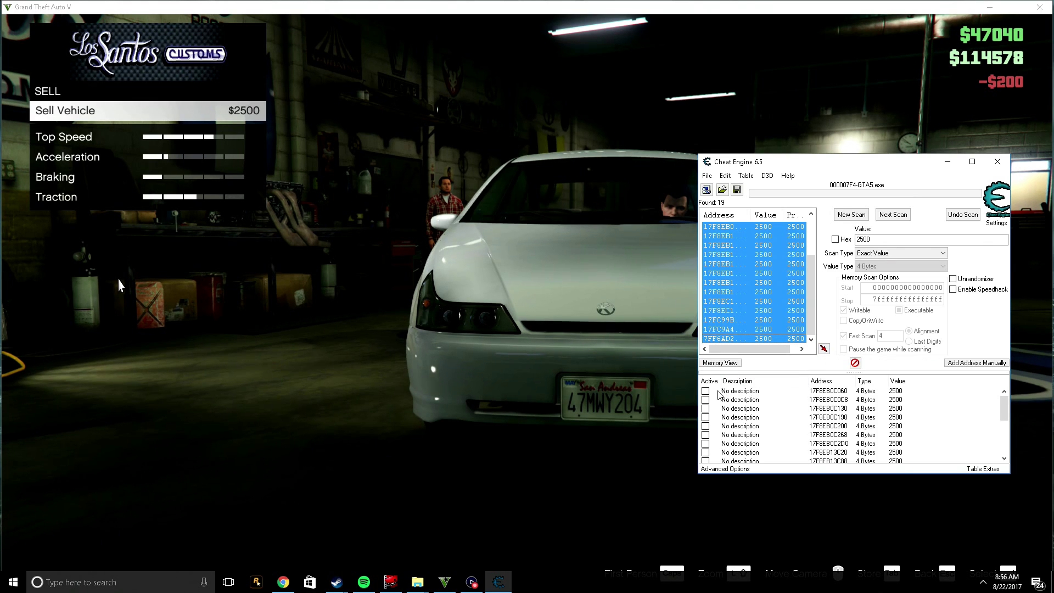
{"action": "left_click", "coordinate": [707, 392]}
{"action": "left_click", "coordinate": [706, 400]}
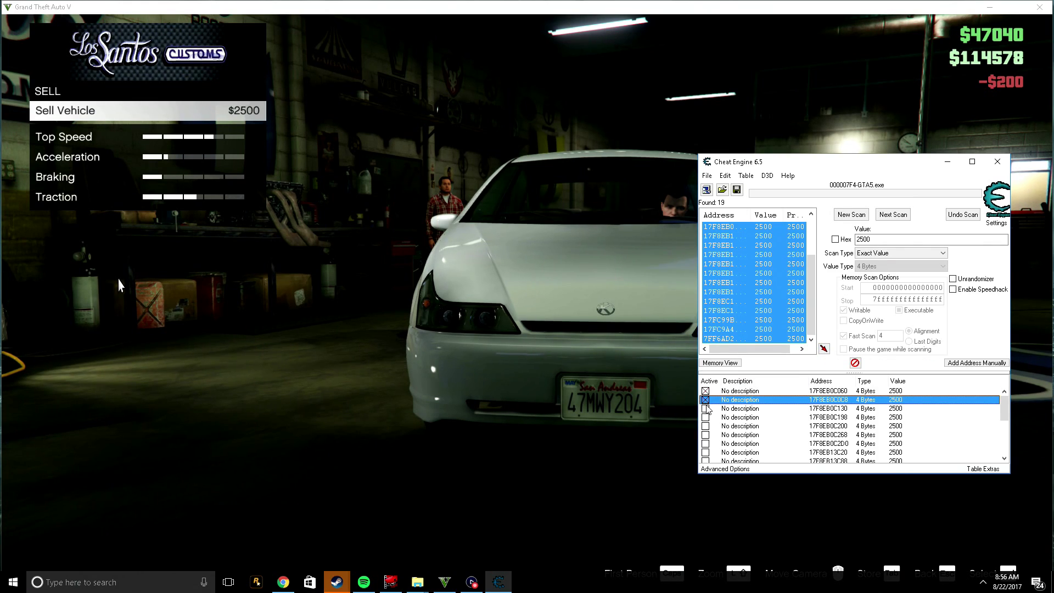
{"action": "left_click", "coordinate": [706, 408]}
- Freeze the remaining table entries, including addresses 17F8EB13C88 and 17FC9A45270
{"action": "left_click", "coordinate": [706, 425]}
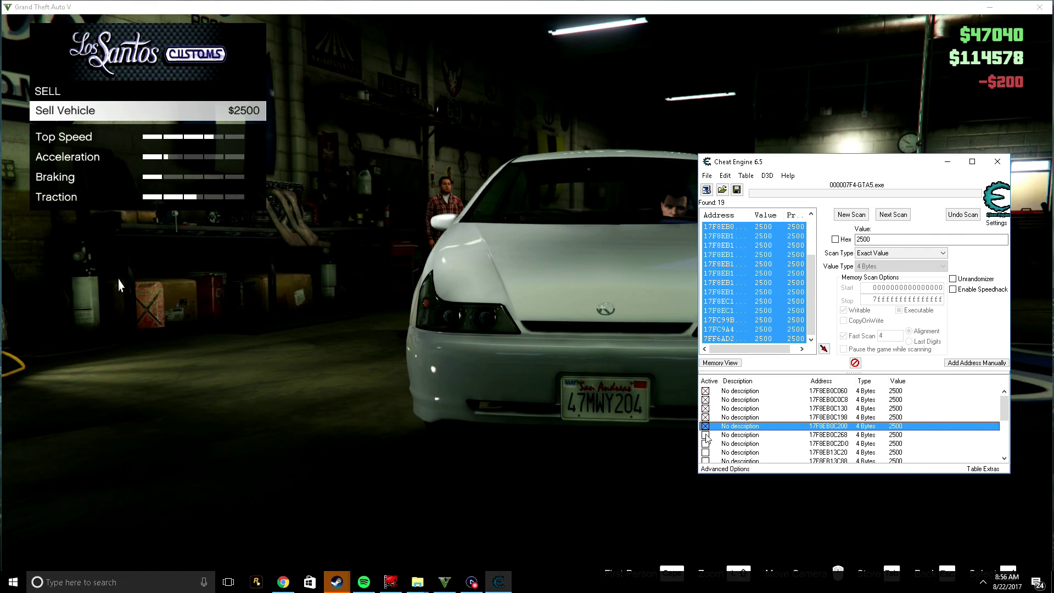
{"action": "left_click", "coordinate": [705, 443]}
{"action": "left_click", "coordinate": [705, 462]}
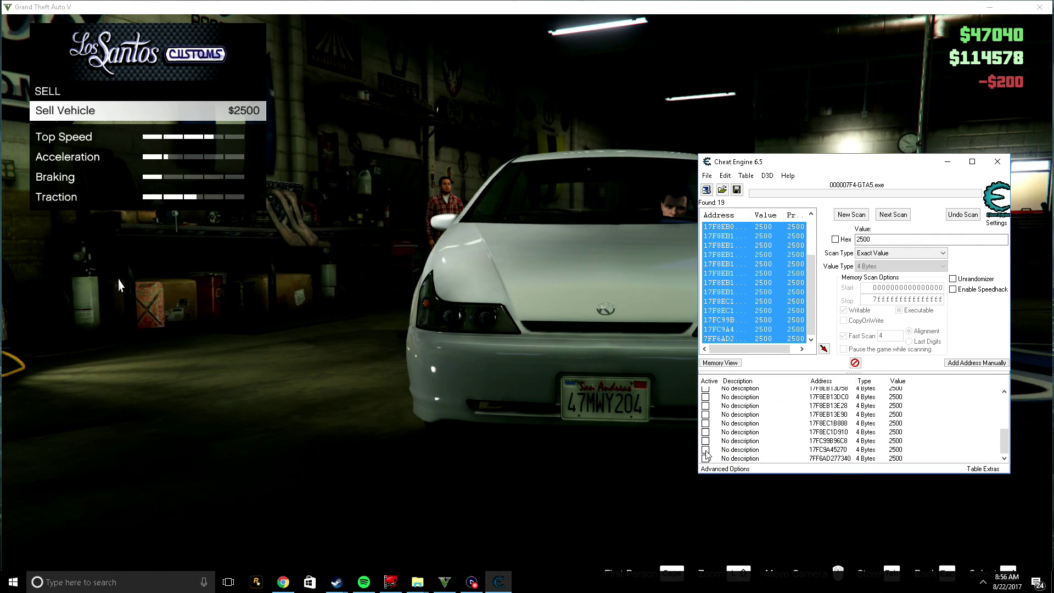
{"action": "scroll", "coordinate": [706, 412], "scroll_direction": "down", "scroll_amount": 1}
{"action": "left_click", "coordinate": [705, 432]}
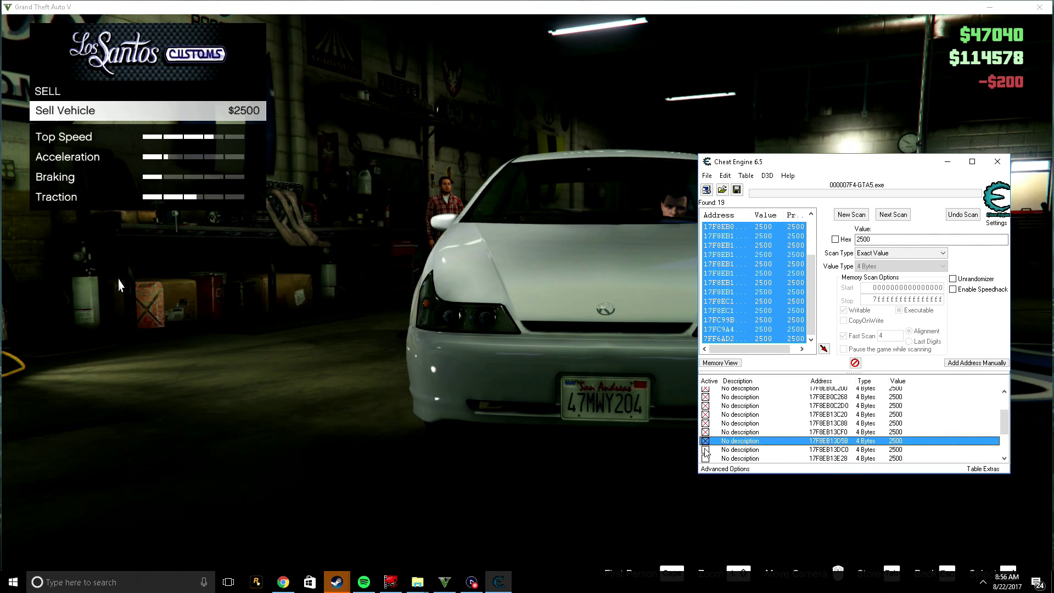
{"action": "left_click", "coordinate": [706, 449]}
{"action": "scroll", "coordinate": [708, 457], "scroll_direction": "down", "scroll_amount": 2}
{"action": "left_click", "coordinate": [705, 459]}
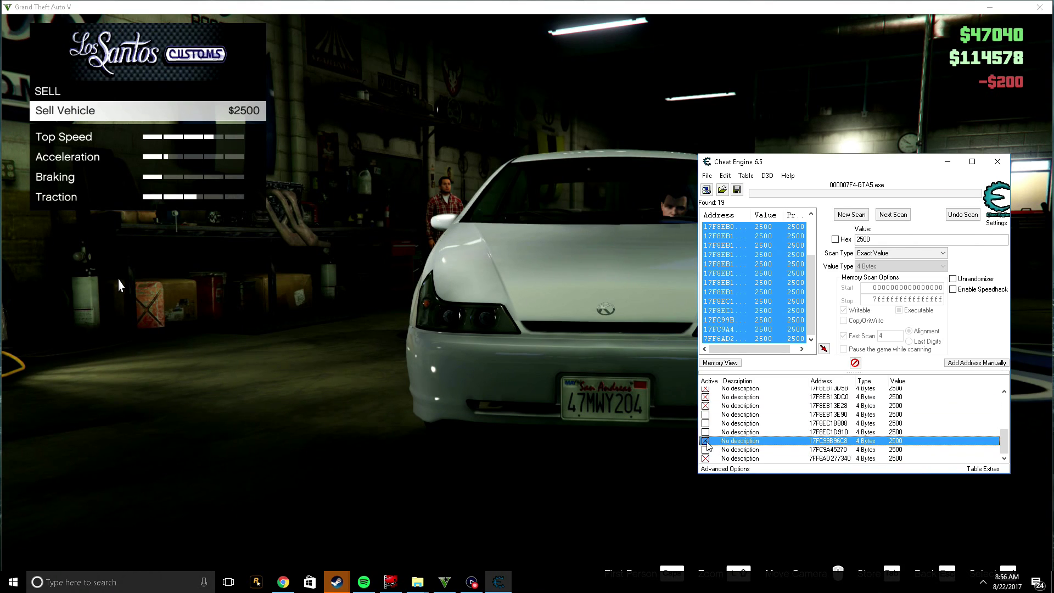
{"action": "left_click", "coordinate": [706, 431]}
{"action": "left_click", "coordinate": [705, 405]}
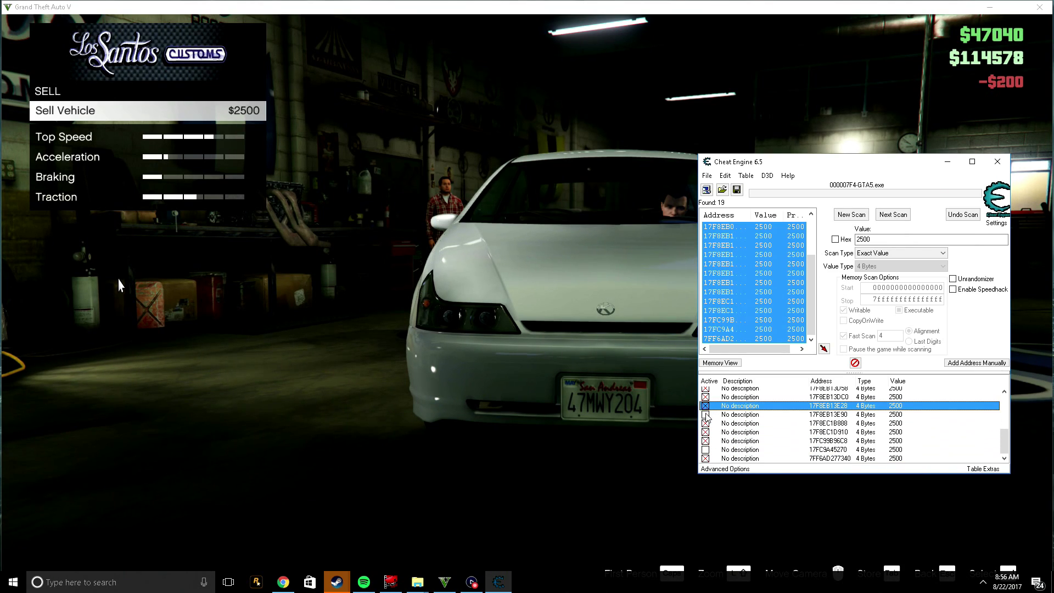
{"action": "left_click", "coordinate": [705, 414]}
{"action": "left_click", "coordinate": [706, 449]}
{"action": "scroll", "coordinate": [795, 409], "scroll_direction": "up", "scroll_amount": 5}
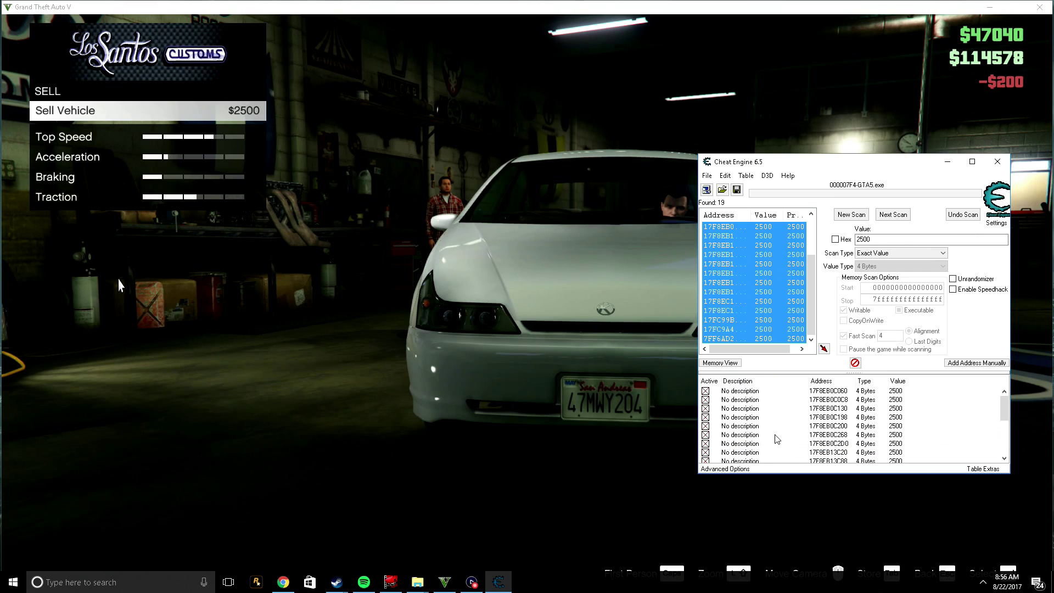
- Change the value of every cheat-table address to 50000
{"action": "left_click", "coordinate": [752, 392]}
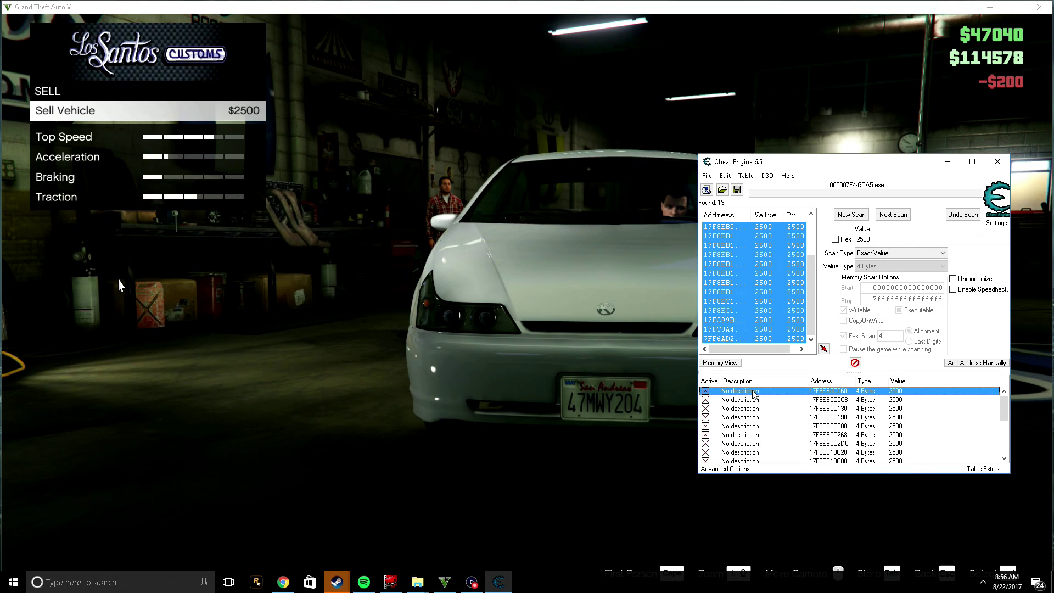
{"action": "scroll", "coordinate": [754, 412], "scroll_direction": "down", "scroll_amount": 4}
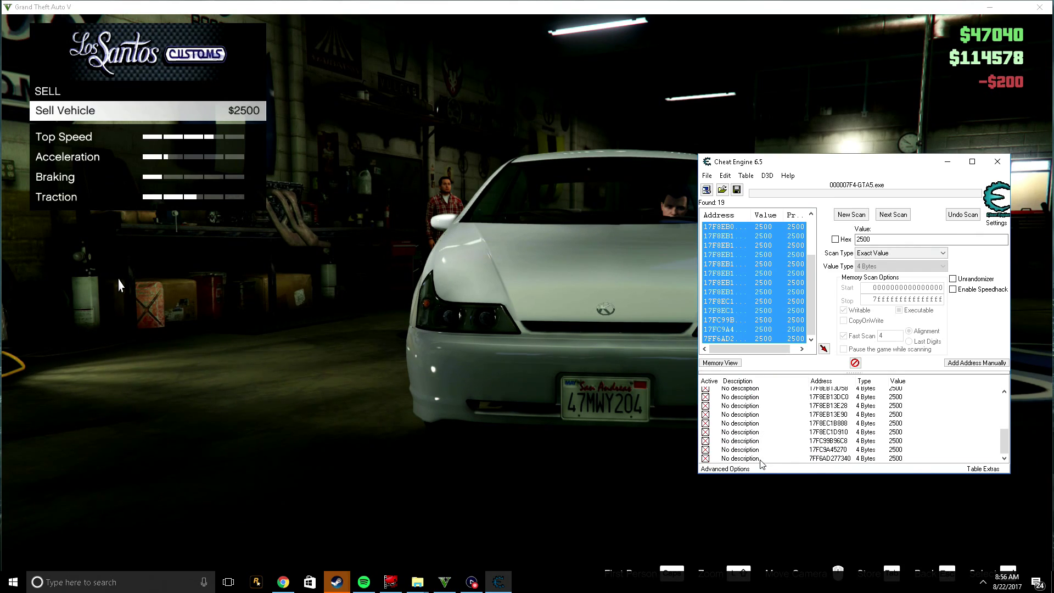
{"action": "key", "text": "ctrl+a"}
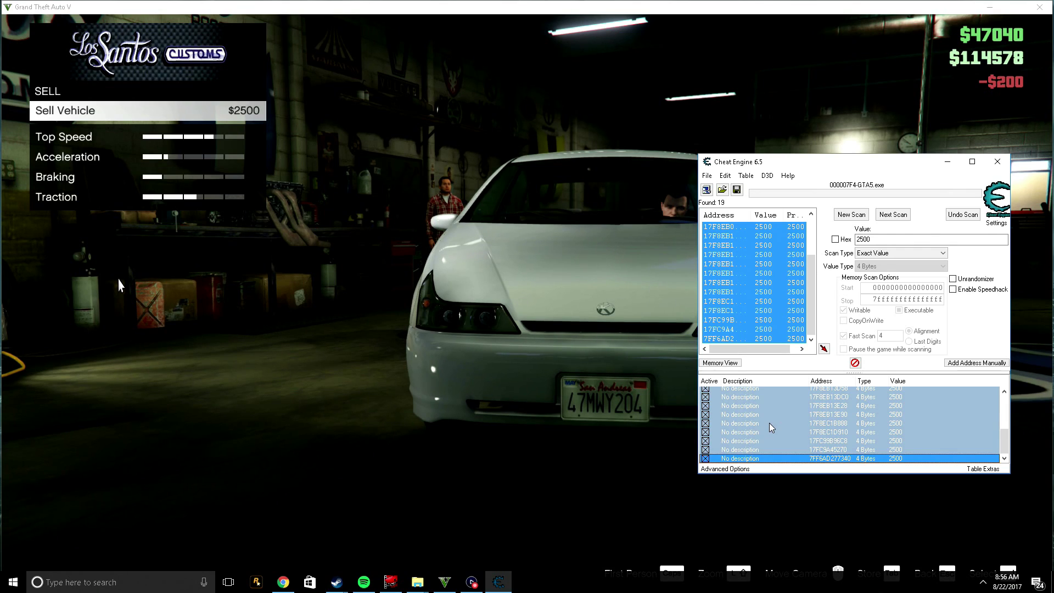
{"action": "scroll", "coordinate": [769, 427], "scroll_direction": "up", "scroll_amount": 4}
{"action": "right_click", "coordinate": [770, 427]}
{"action": "mouse_move", "coordinate": [810, 195]}
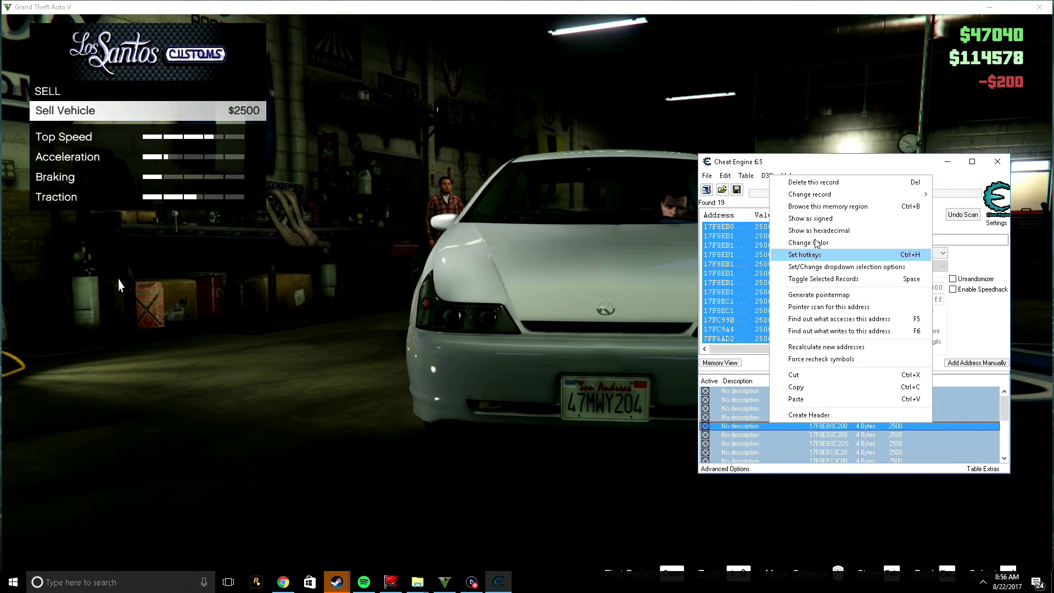
{"action": "left_click", "coordinate": [663, 231]}
{"action": "type", "text": "50000"}
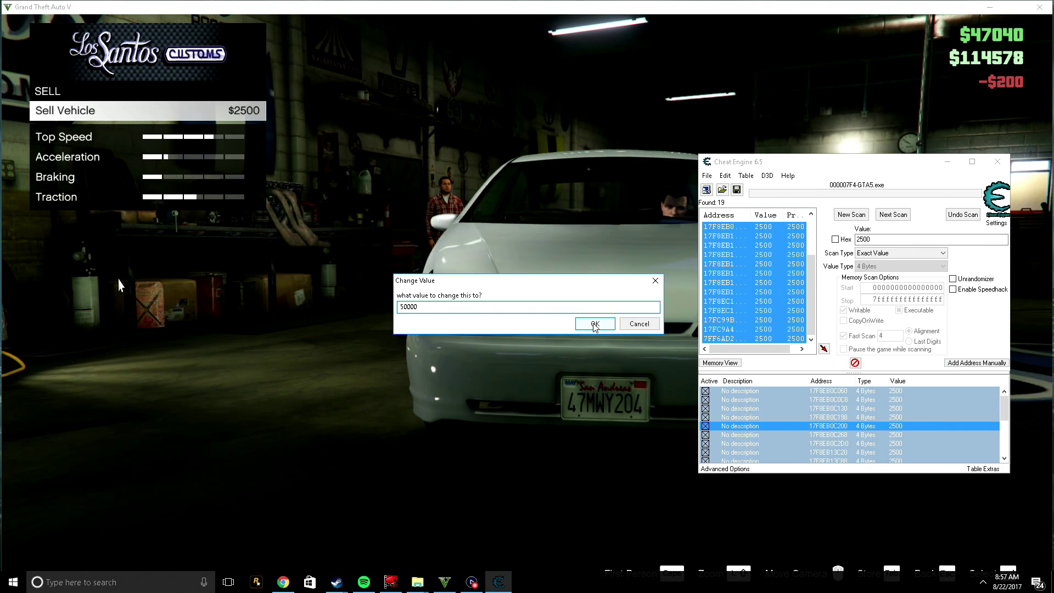
{"action": "left_click", "coordinate": [590, 324]}
{"action": "left_click", "coordinate": [517, 322]}
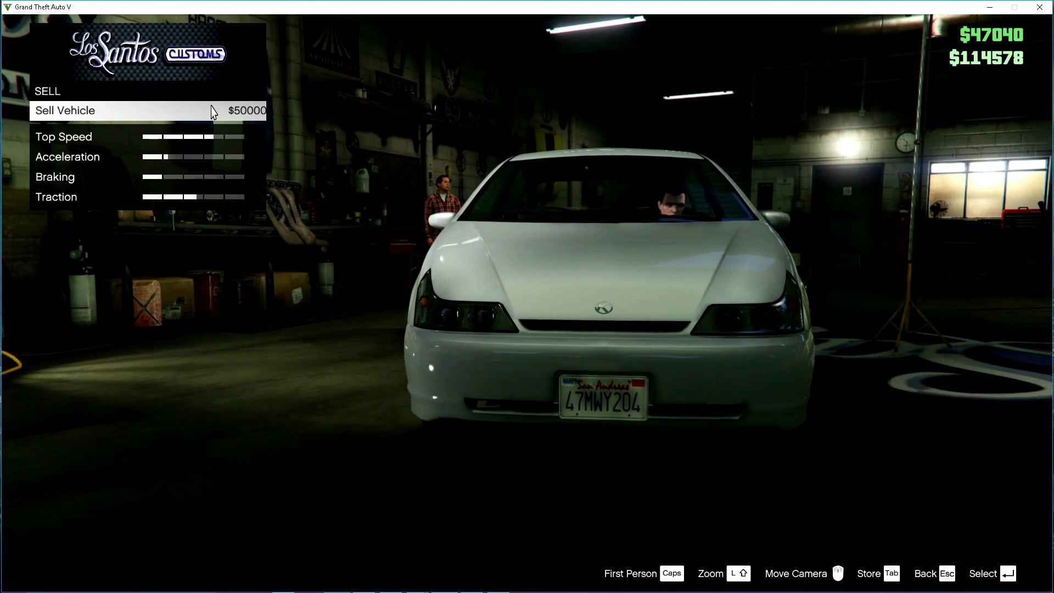
- Sell the car from the Los Santos Customs Sell category for $50000
{"action": "key", "text": "Escape"}
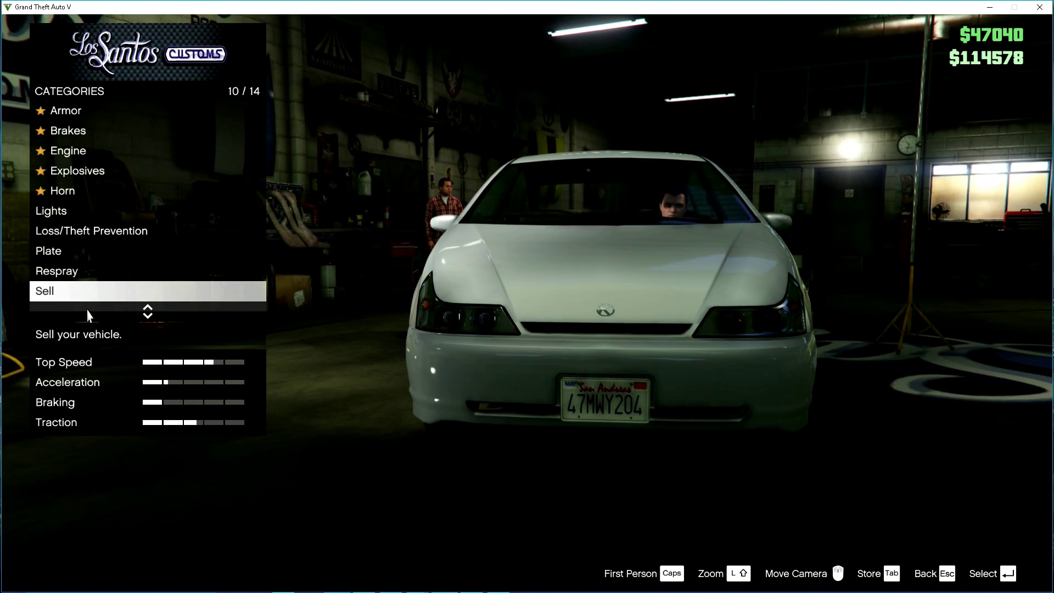
{"action": "key", "text": "Up"}
{"action": "key", "text": "Down"}
{"action": "left_click", "coordinate": [83, 293]}
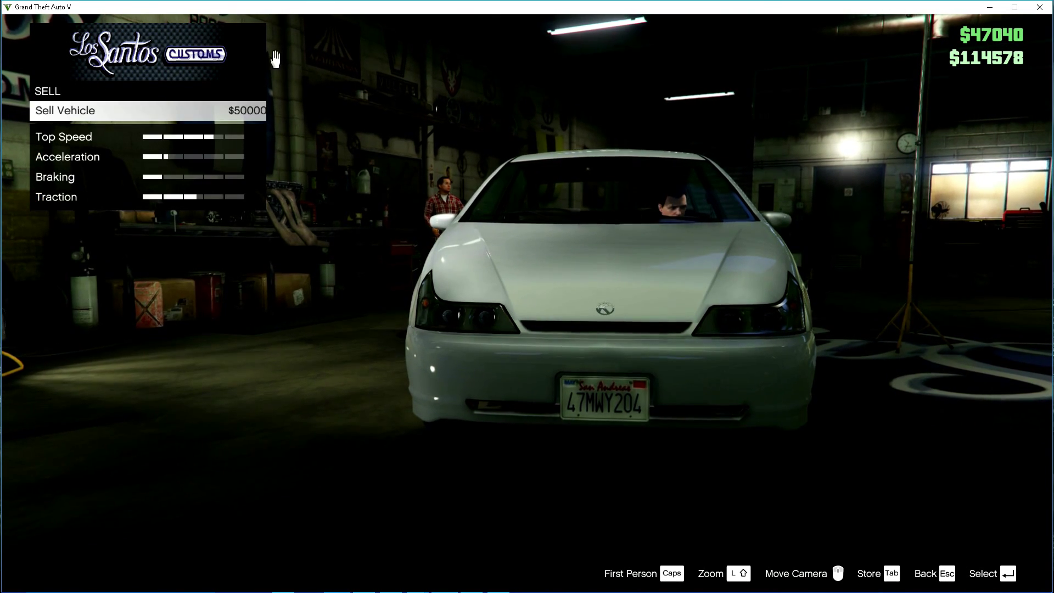
{"action": "left_click", "coordinate": [245, 116]}
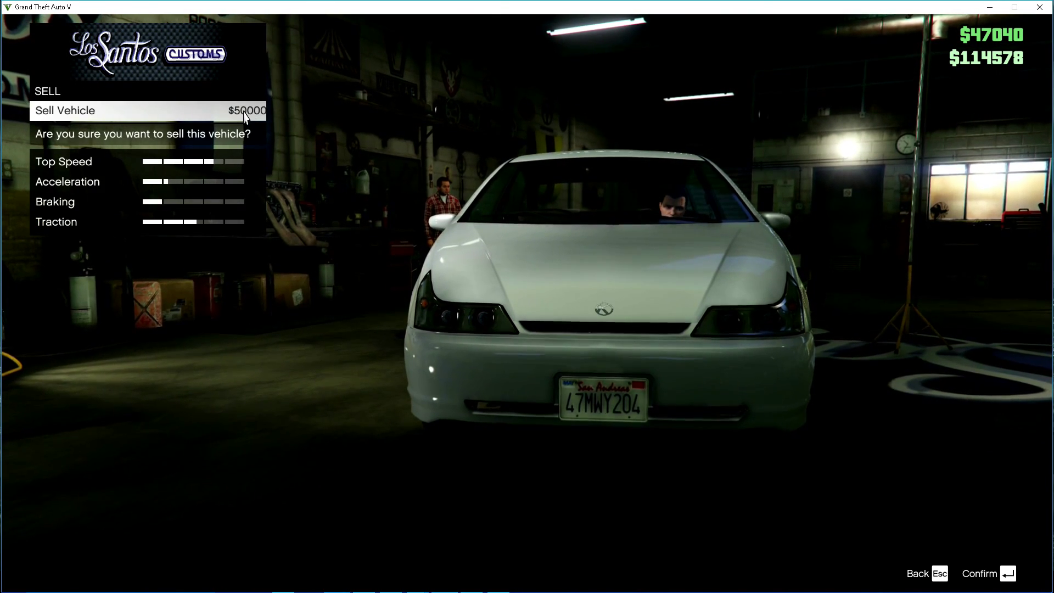
{"action": "left_click", "coordinate": [245, 117]}
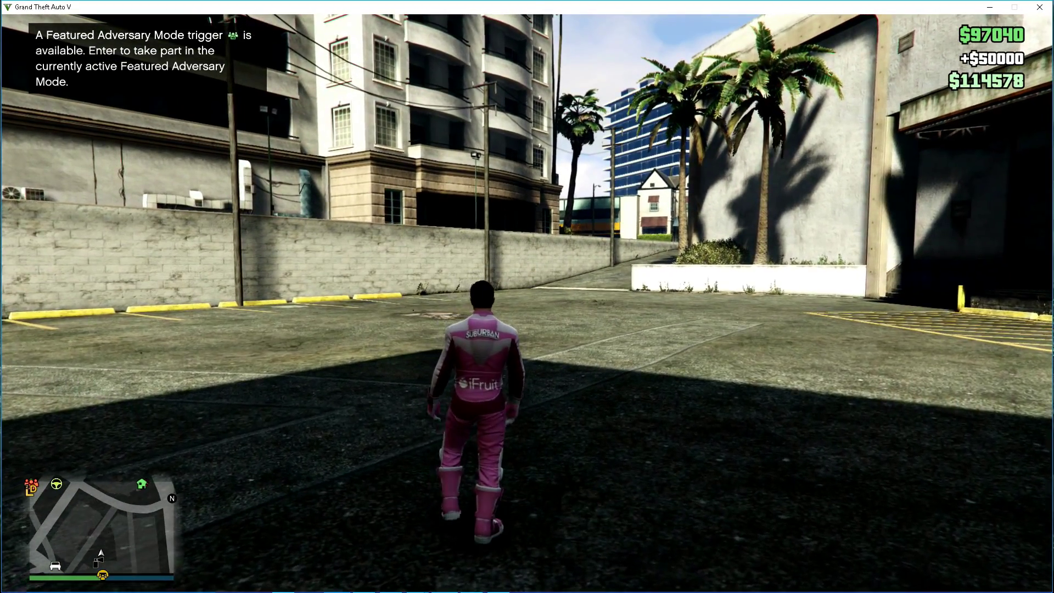
- Open the Maze Bank website from the phone's Money and Services pages
{"action": "key", "text": "Up"}
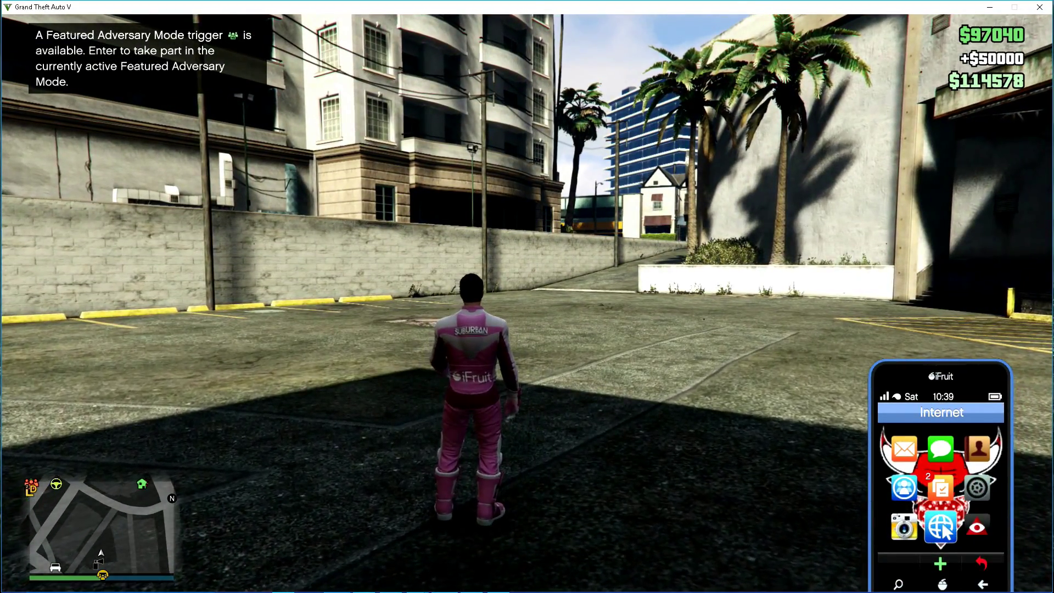
{"action": "key", "text": "Return"}
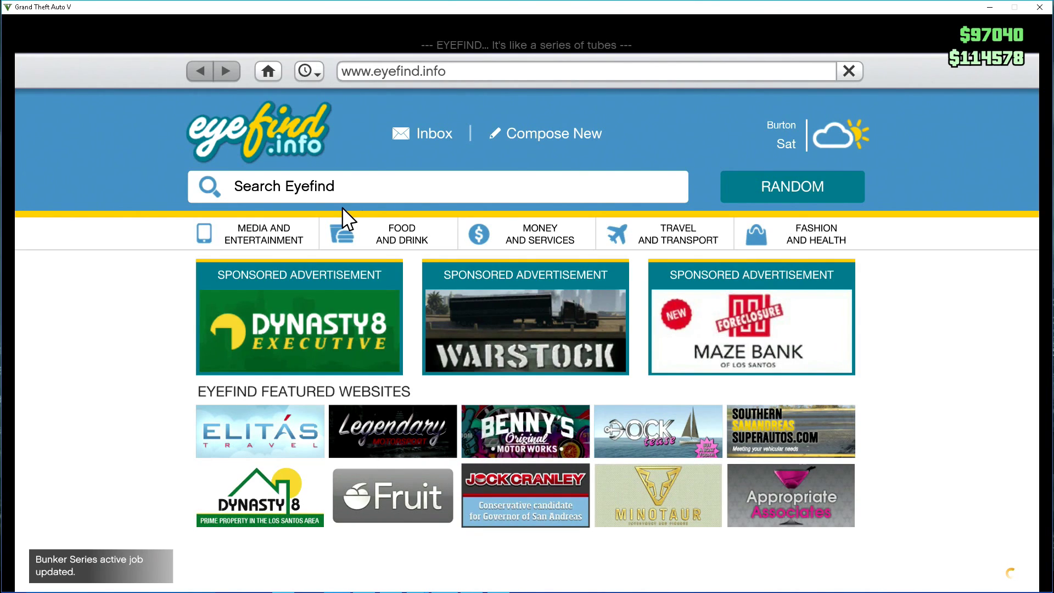
{"action": "left_click", "coordinate": [469, 237]}
{"action": "scroll", "coordinate": [406, 442], "scroll_direction": "down", "scroll_amount": 2}
{"action": "left_click", "coordinate": [410, 494]}
{"action": "left_click", "coordinate": [482, 395]}
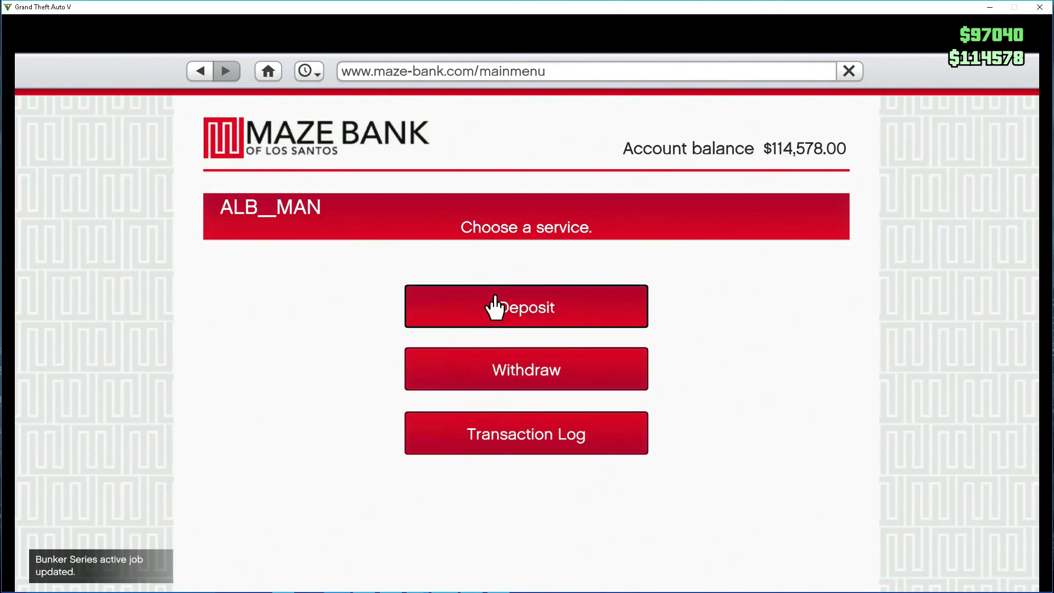
- Deposit the full $97,040 of cash and return to the Eyefind home page
{"action": "left_click", "coordinate": [511, 312]}
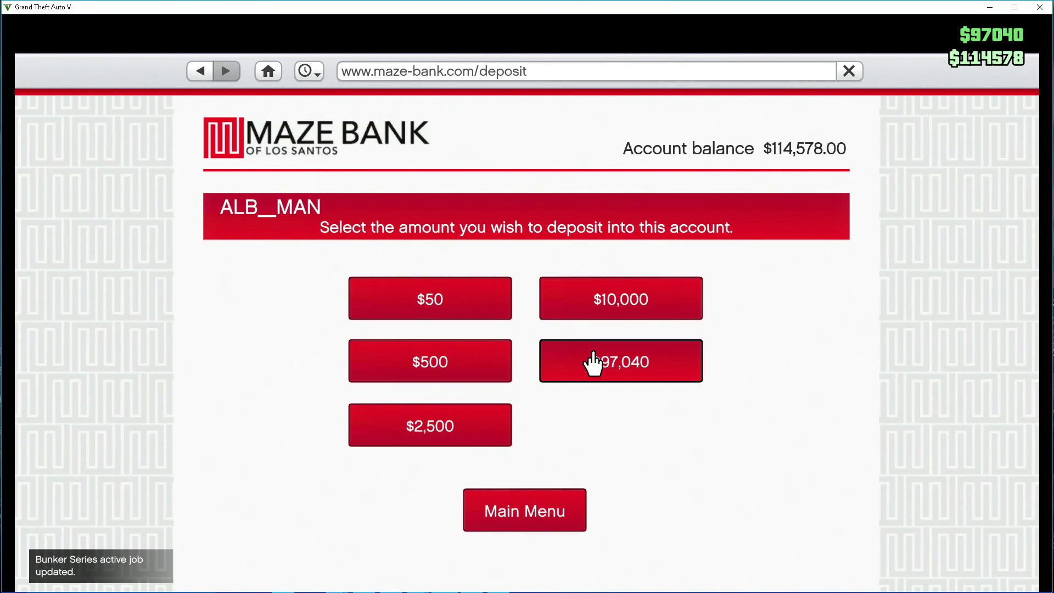
{"action": "left_click", "coordinate": [647, 374]}
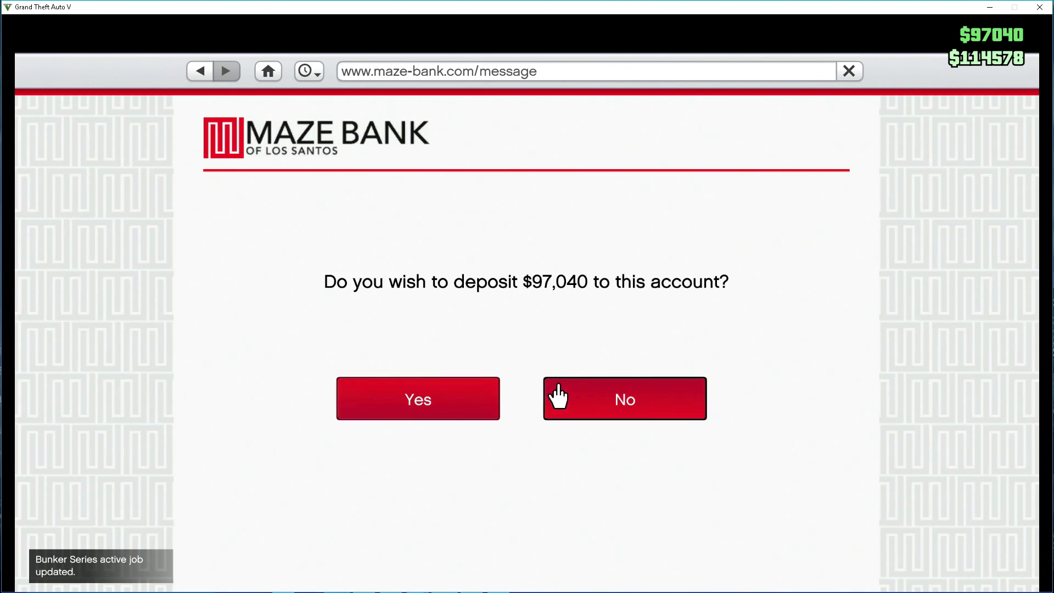
{"action": "left_click", "coordinate": [473, 403]}
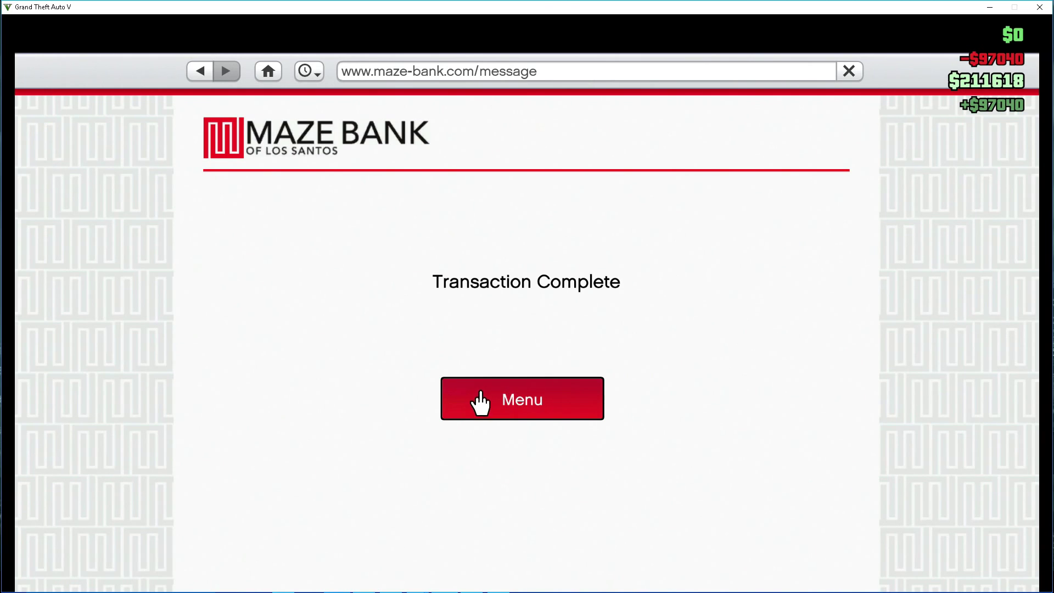
{"action": "left_click", "coordinate": [476, 404]}
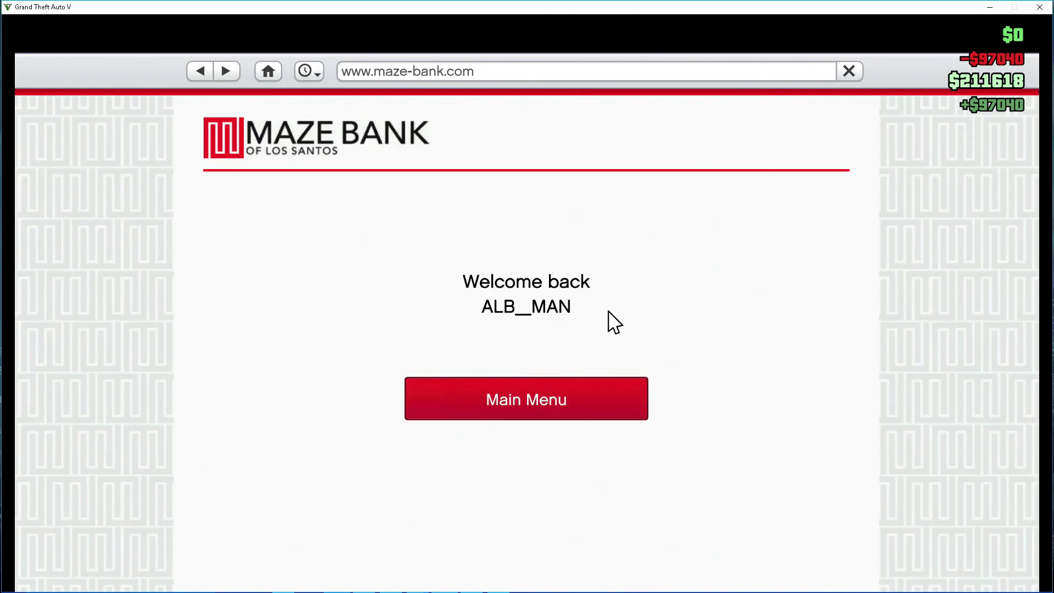
{"action": "key", "text": "BackSpace"}
{"action": "key", "text": "BackSpace"}
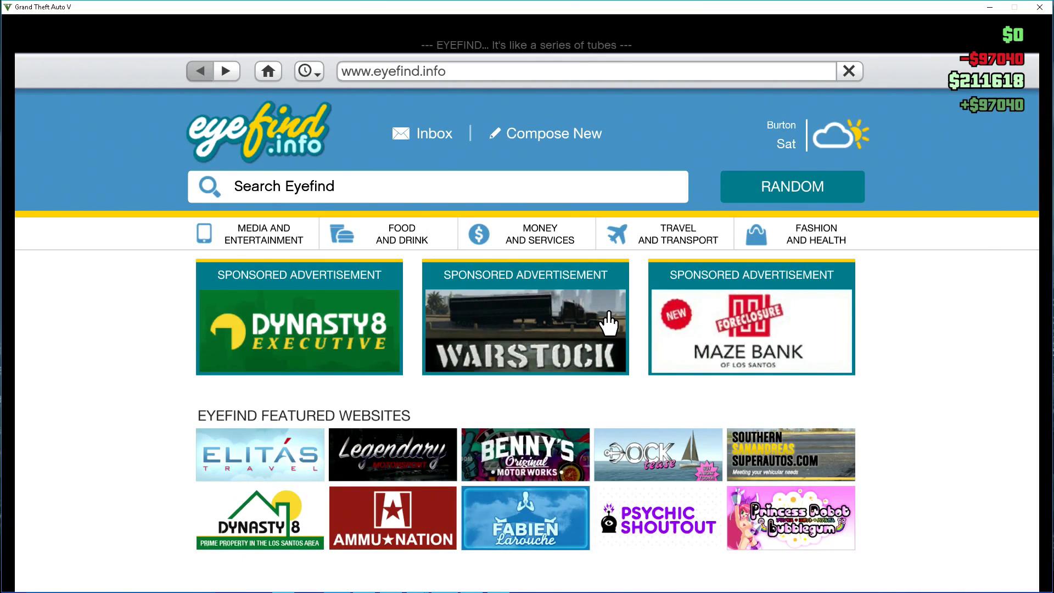
{"action": "key", "text": "BackSpace"}
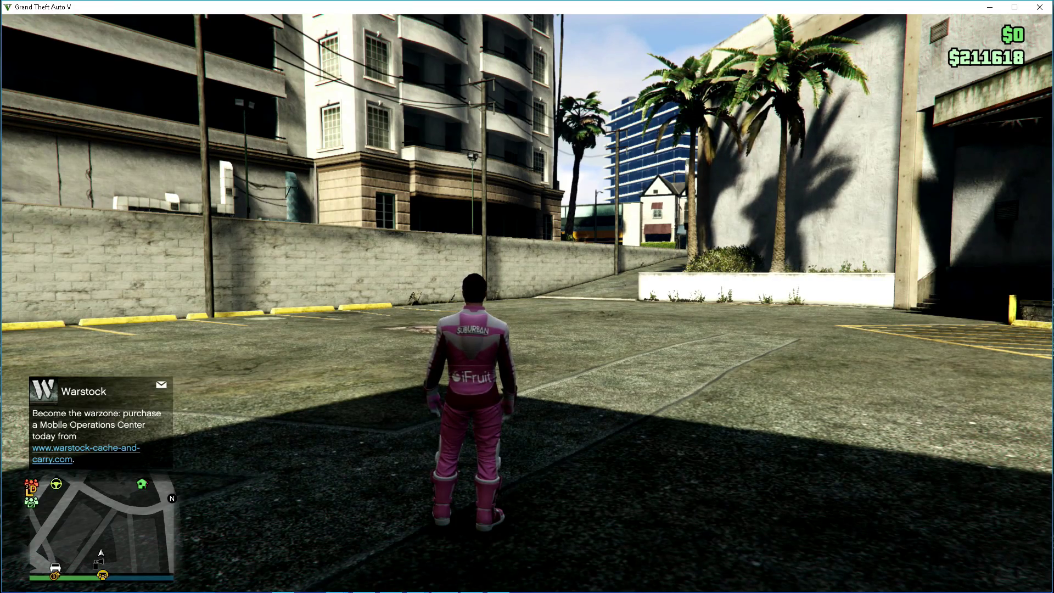
- Walk the character across the parking lot, turning toward the Los Santos Customs garage
{"action": "key", "text": "w"}
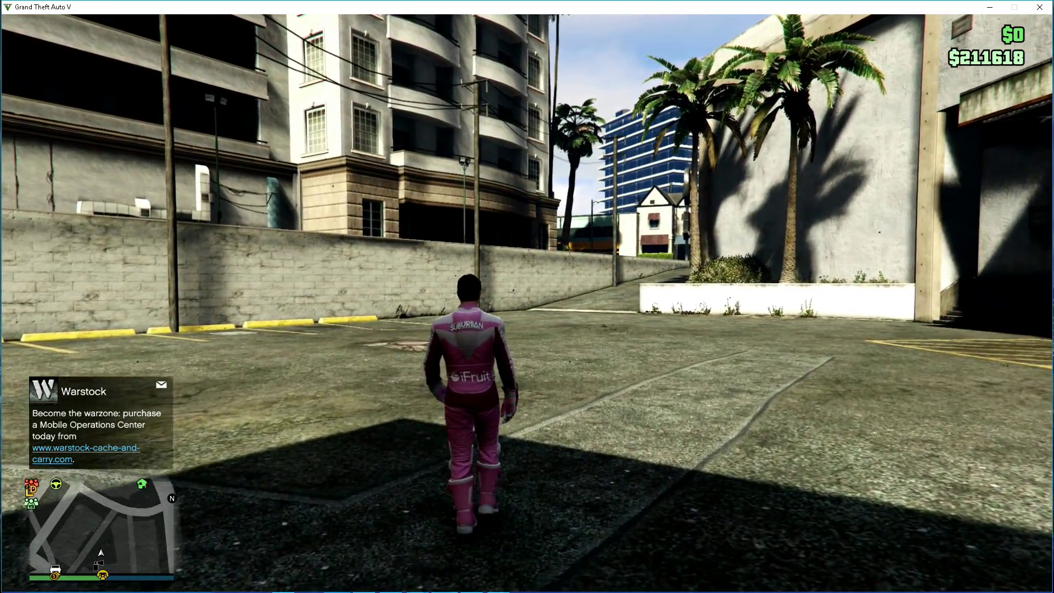
{"action": "key", "text": "w"}
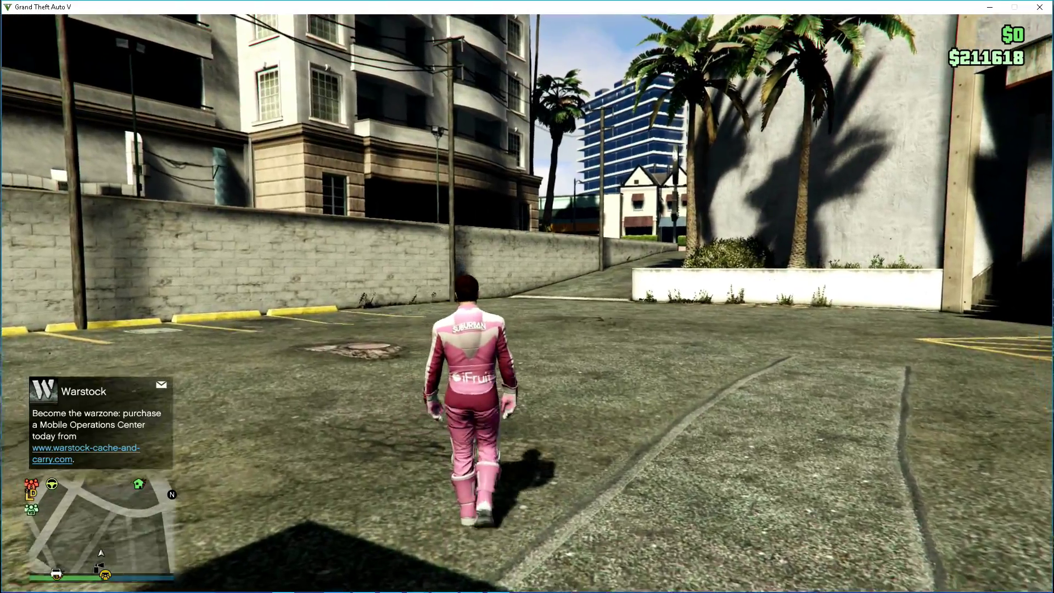
{"action": "key", "text": "w"}
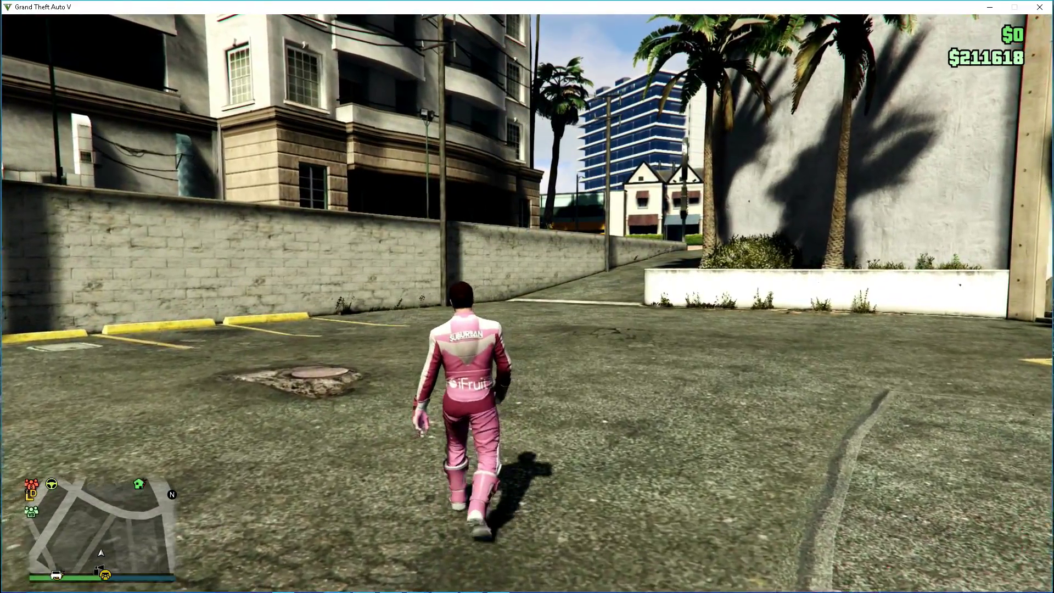
{"action": "key", "text": "w"}
{"action": "key", "text": "w"}
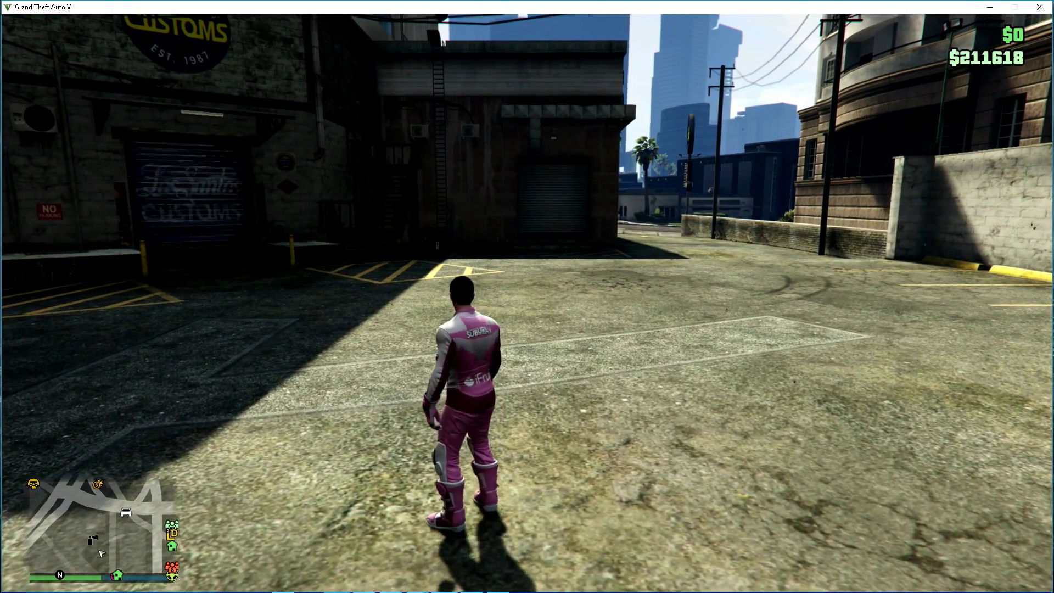
{"action": "key", "text": "w"}
{"action": "key", "text": "w"}
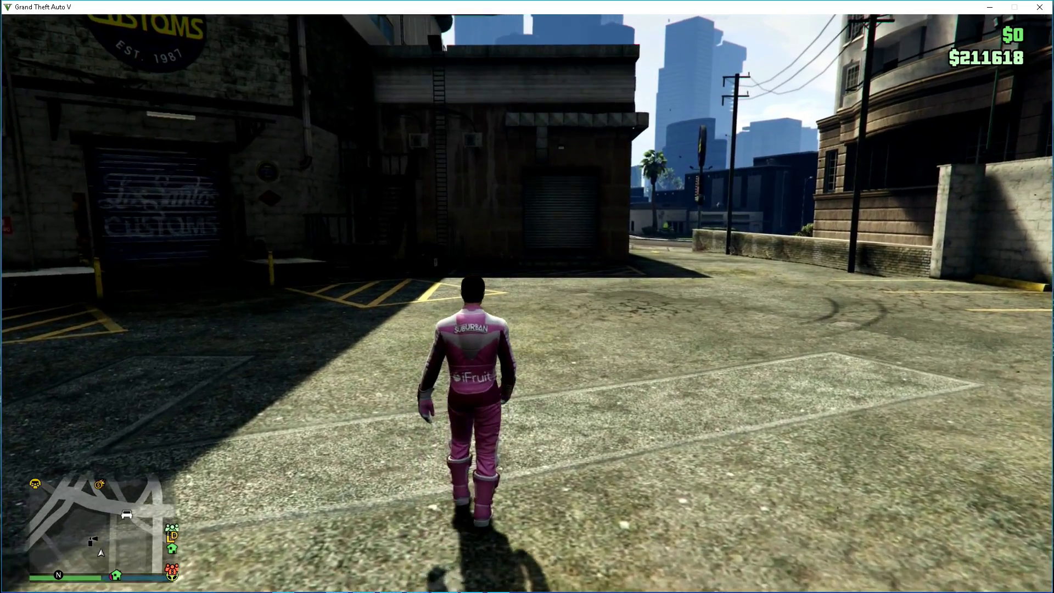
{"action": "key", "text": "w"}
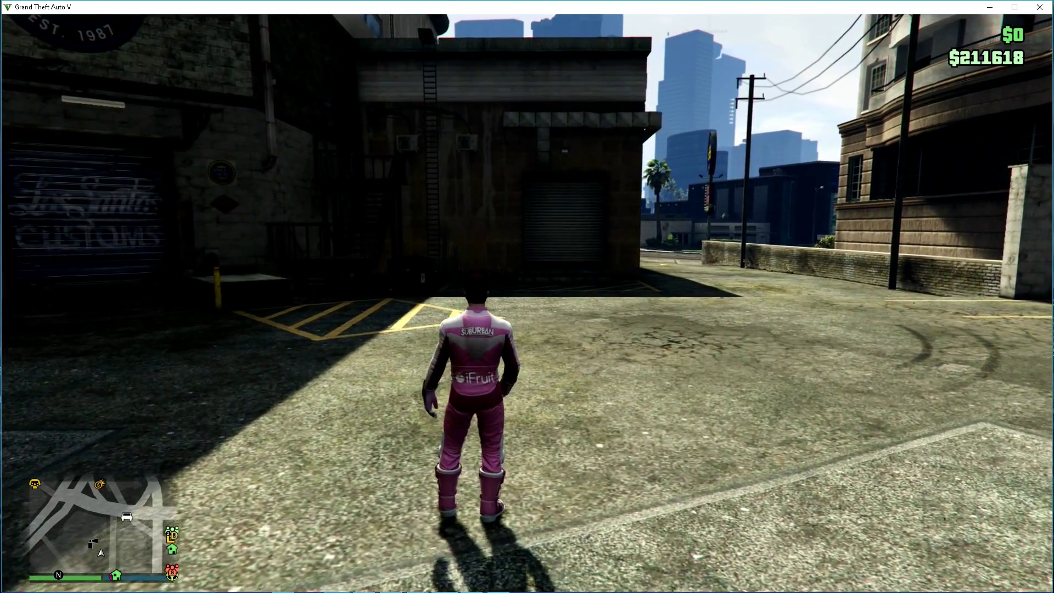
{"action": "key", "text": "w"}
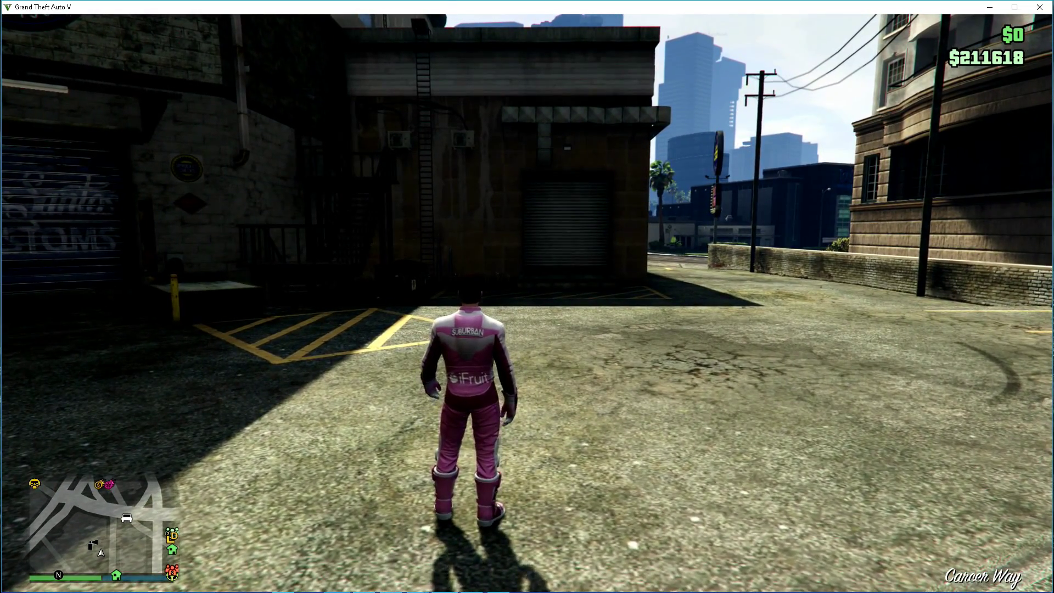
{"action": "key", "text": "w"}
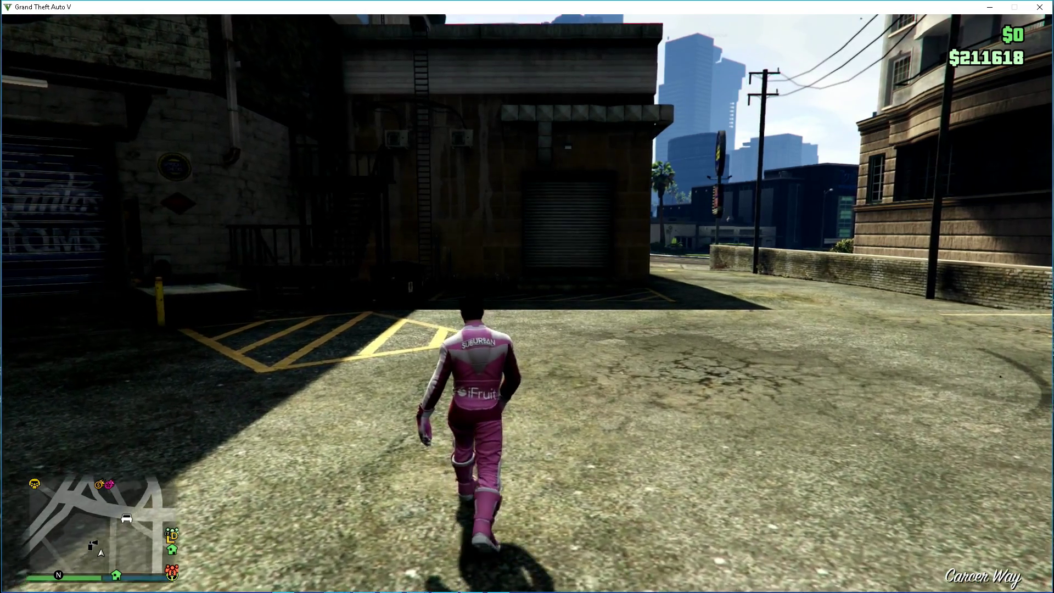
{"action": "key", "text": "w"}
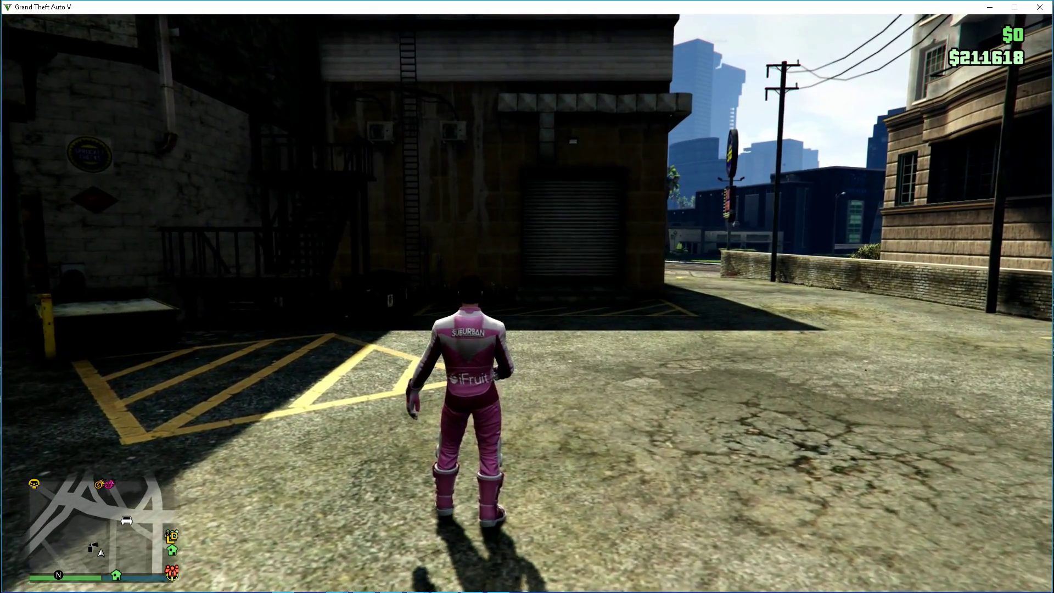